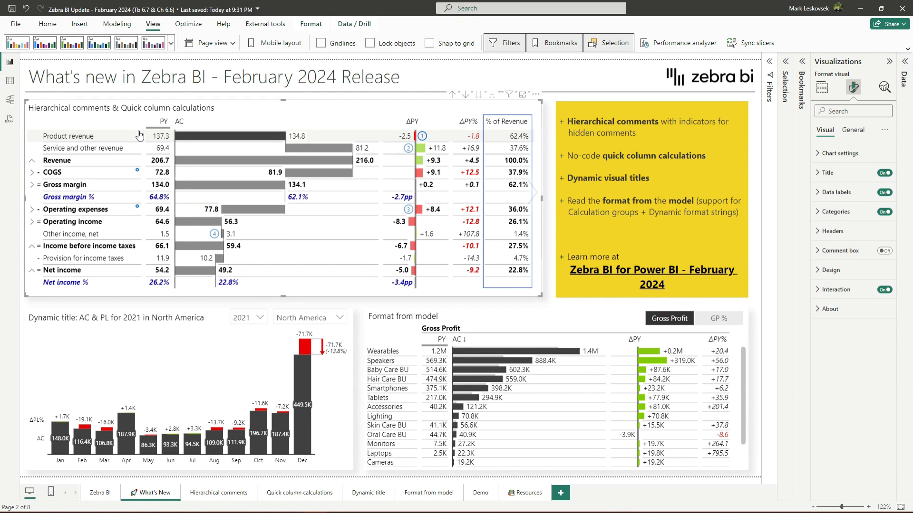
Step: Expand Operating expenses, open the table's + column menu, and switch the slicer to GP %
mouse_move(137, 211)
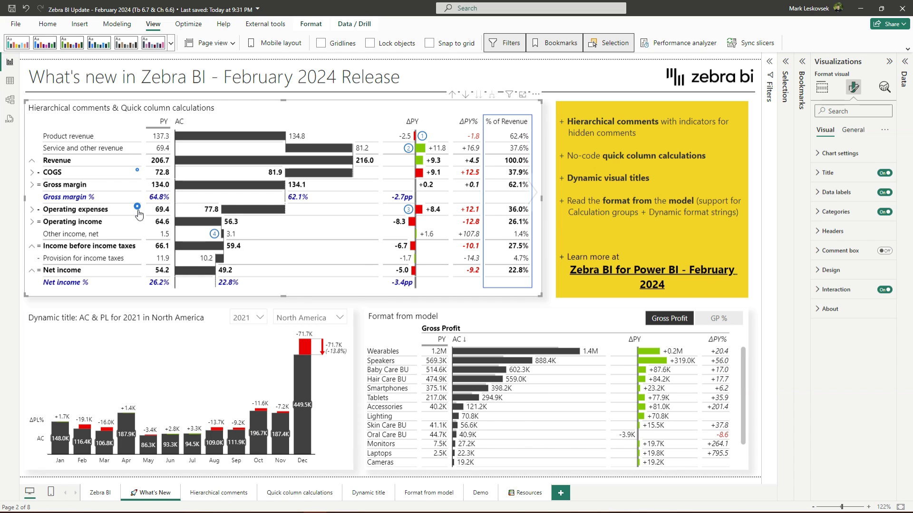
left_click(138, 211)
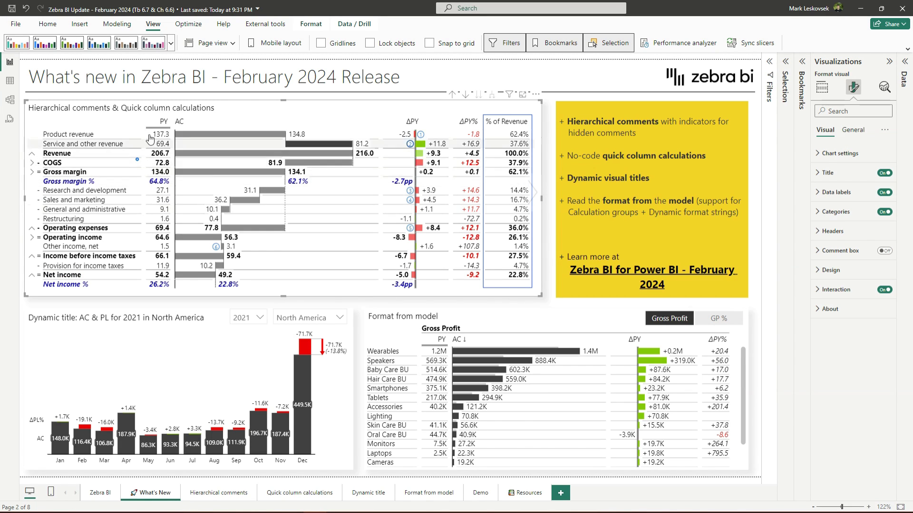
left_click(137, 123)
mouse_move(155, 151)
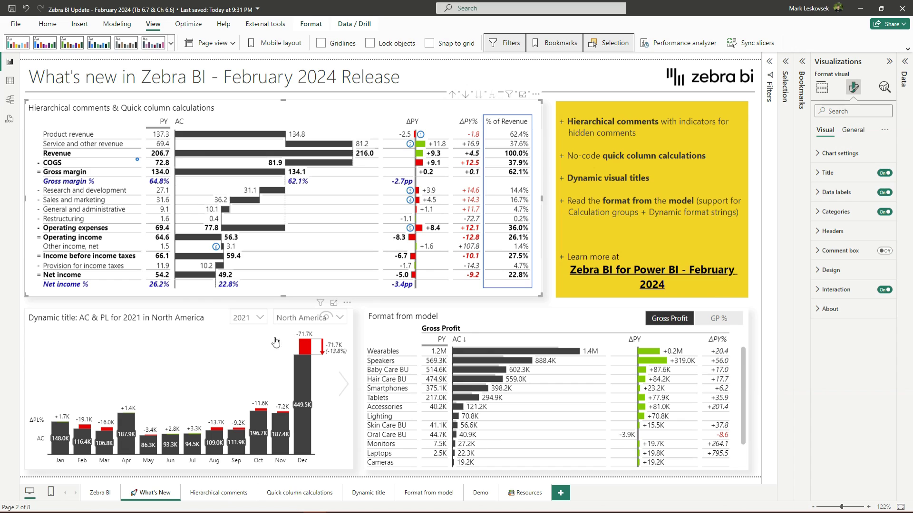
left_click(753, 321)
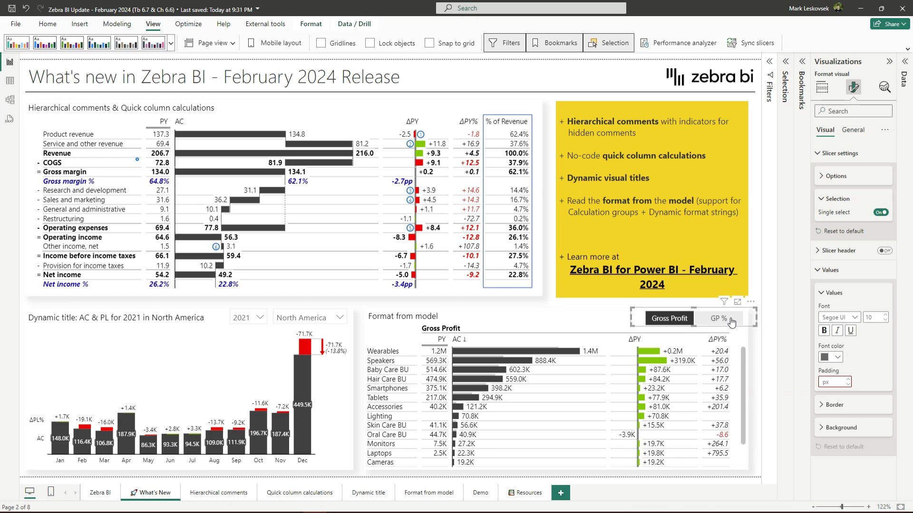
left_click(732, 323)
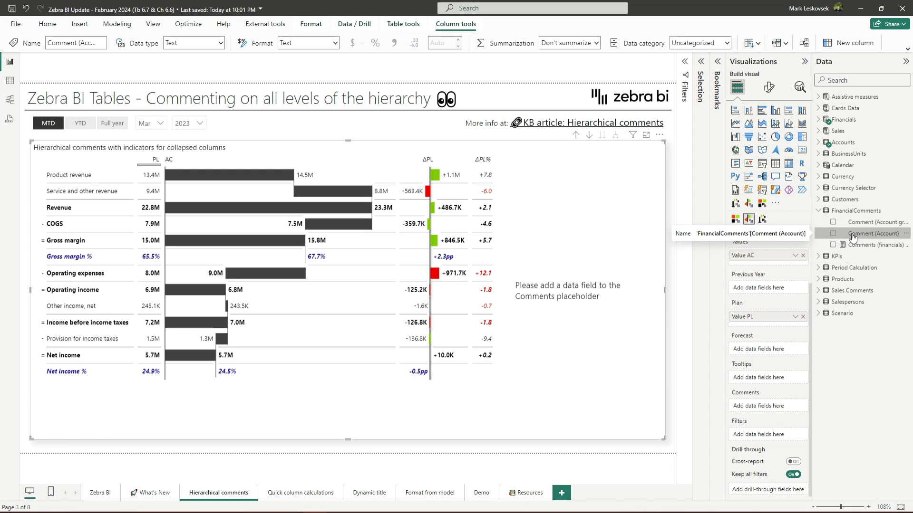
Step: Add Comment (Account) to the Comments well and expand Operating expenses to see its comments
left_click_drag(874, 233, 763, 410)
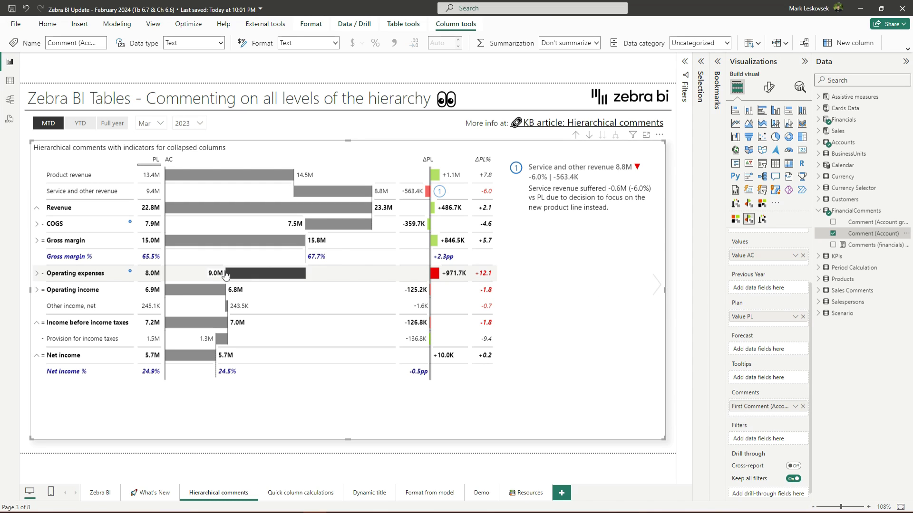
mouse_move(130, 273)
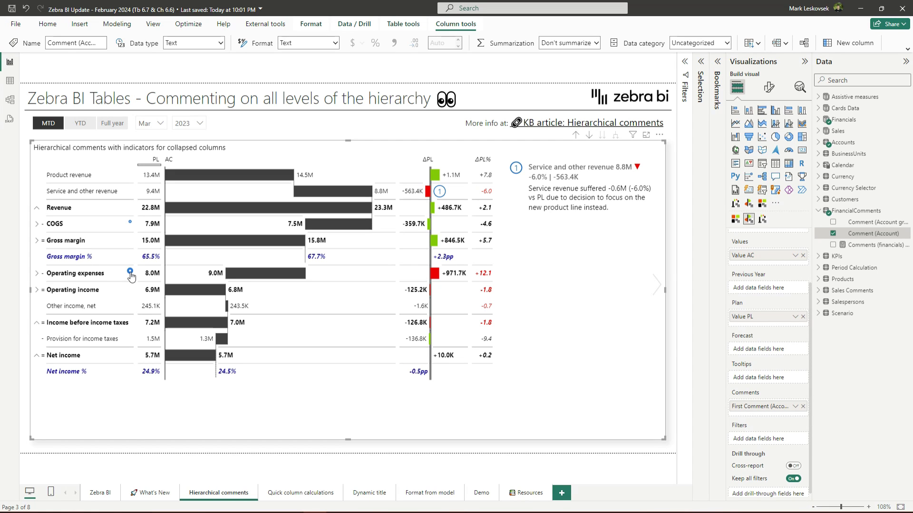
left_click(130, 273)
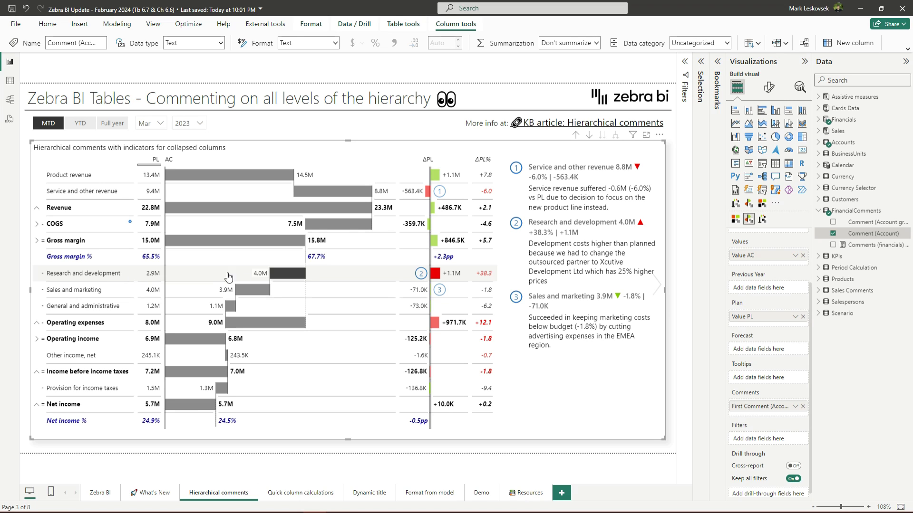
Step: Replace First Comment (Account) with Comments (financials) and collapse Operating expenses
left_click(803, 407)
left_click_drag(874, 244, 770, 412)
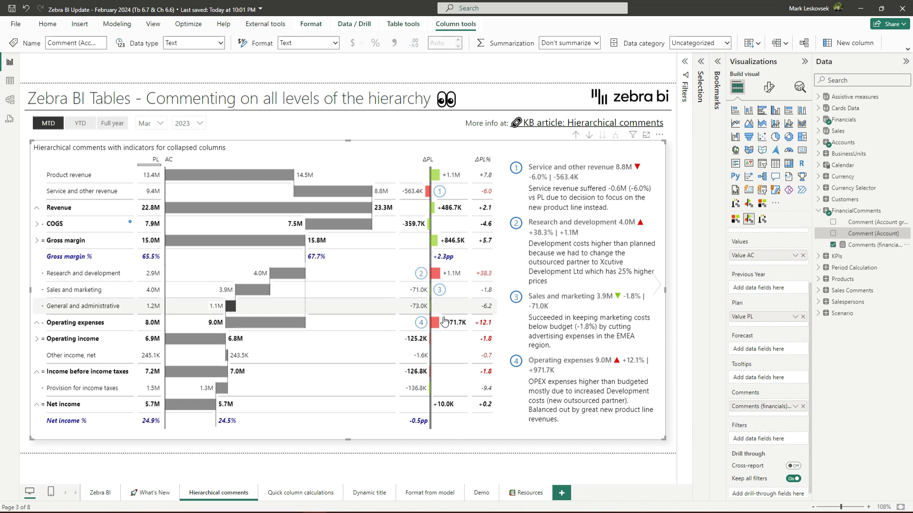
mouse_move(420, 322)
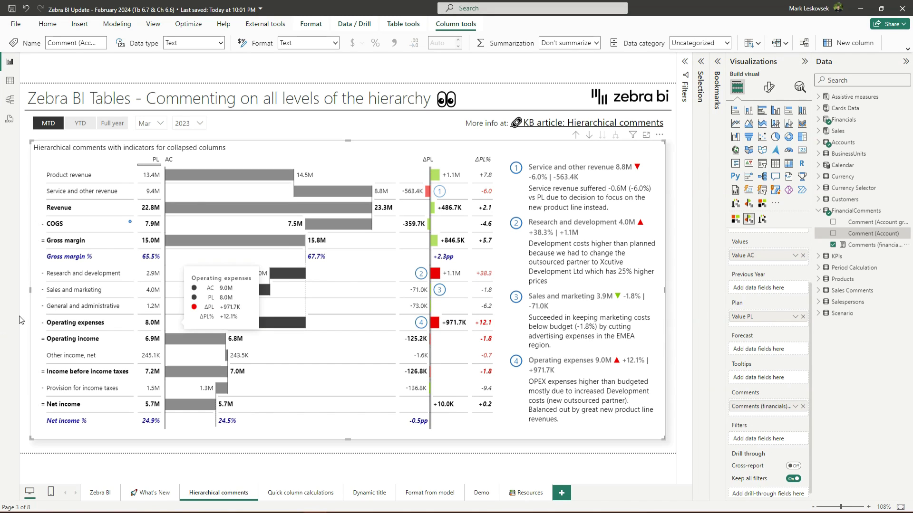
left_click(36, 323)
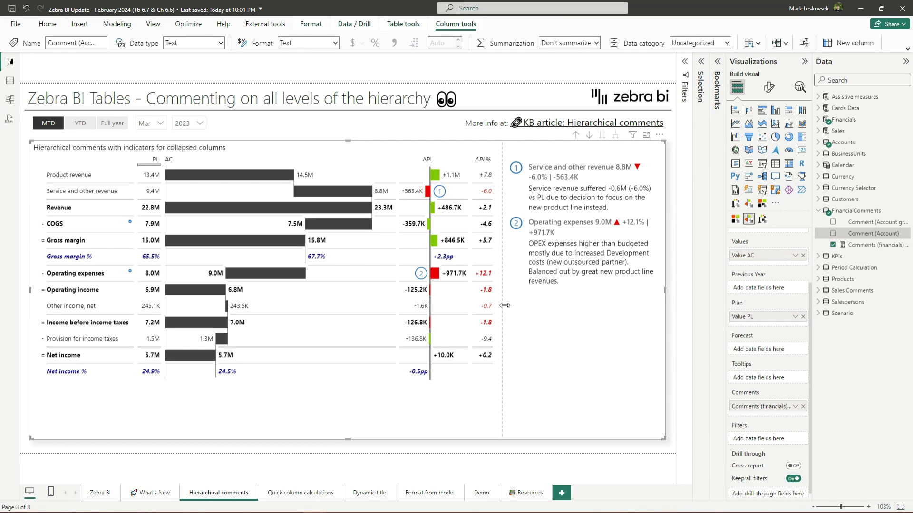
Step: Inspect the Comments (financials) measure's DAX, collapse the formula bar and return to the report
left_click(862, 246)
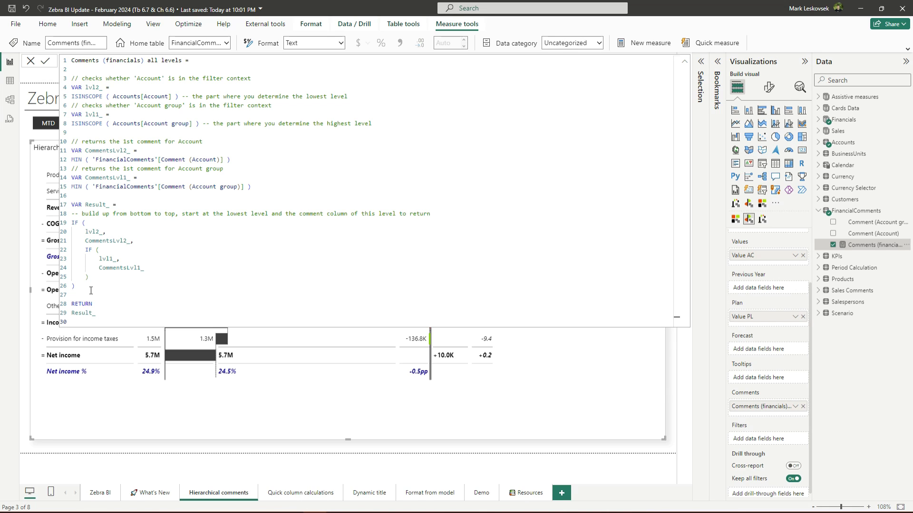
left_click(685, 63)
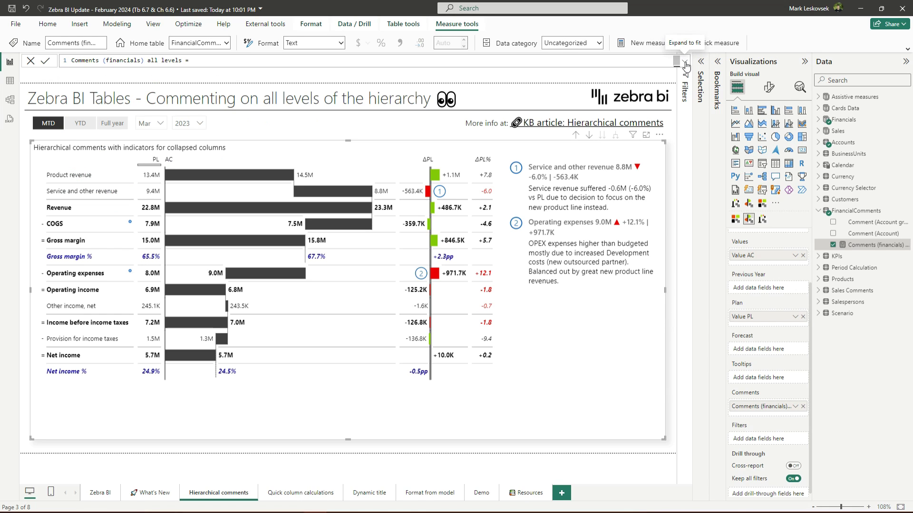
left_click(661, 126)
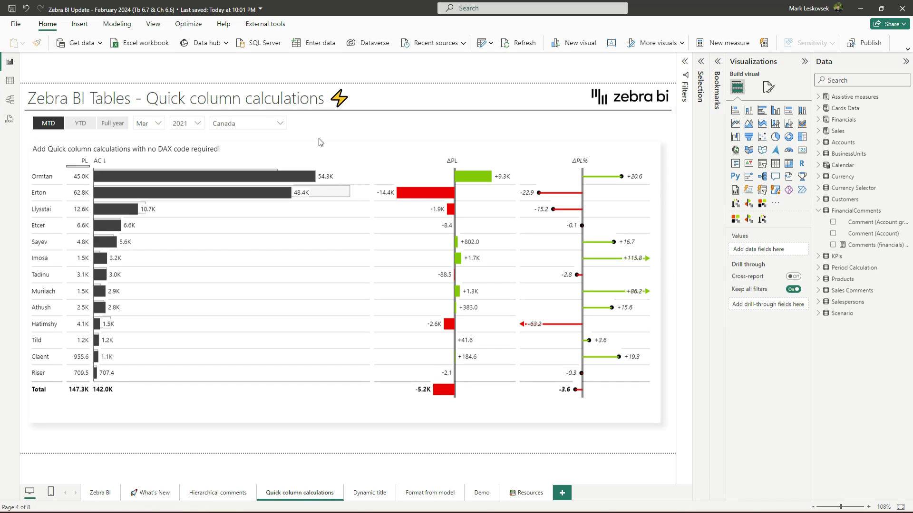
Step: Open the table's + Add columns menu and point to Quick calculations
mouse_move(57, 166)
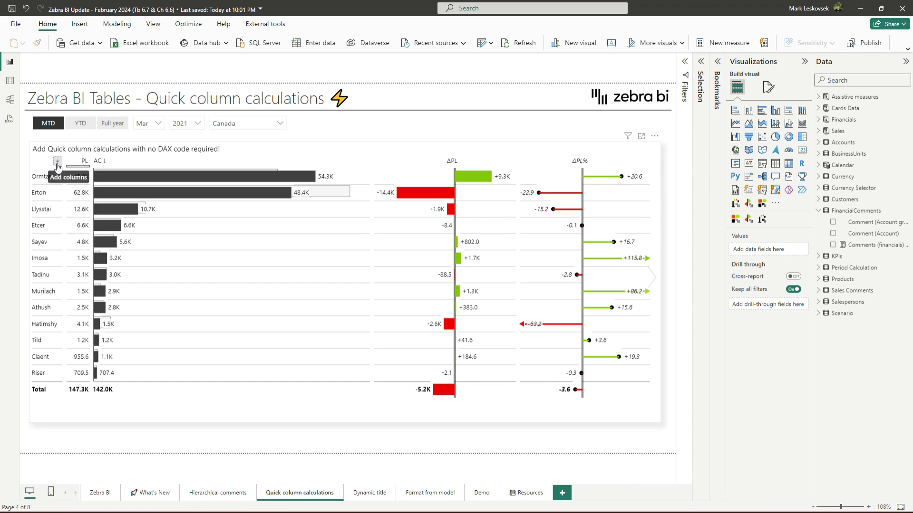
left_click(58, 164)
mouse_move(69, 184)
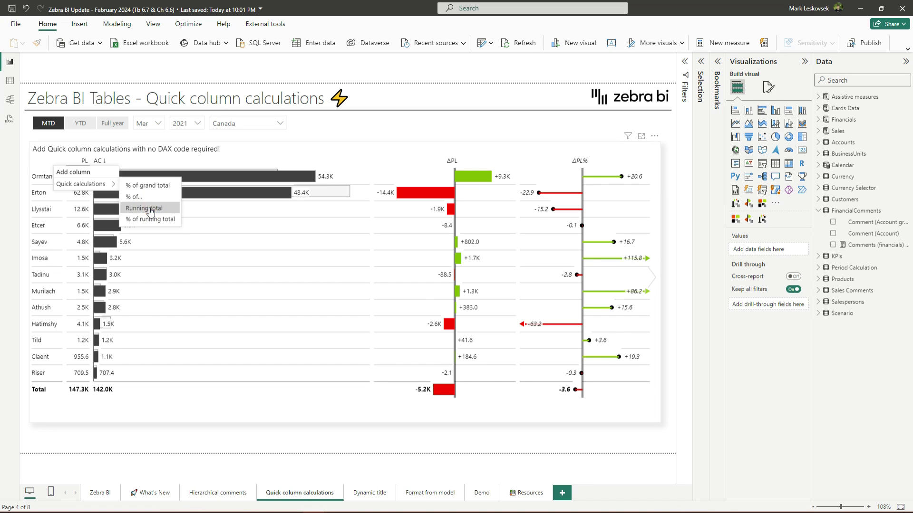
Step: Add Running total, % of running total and % of grand total quick calculation columns
left_click(145, 208)
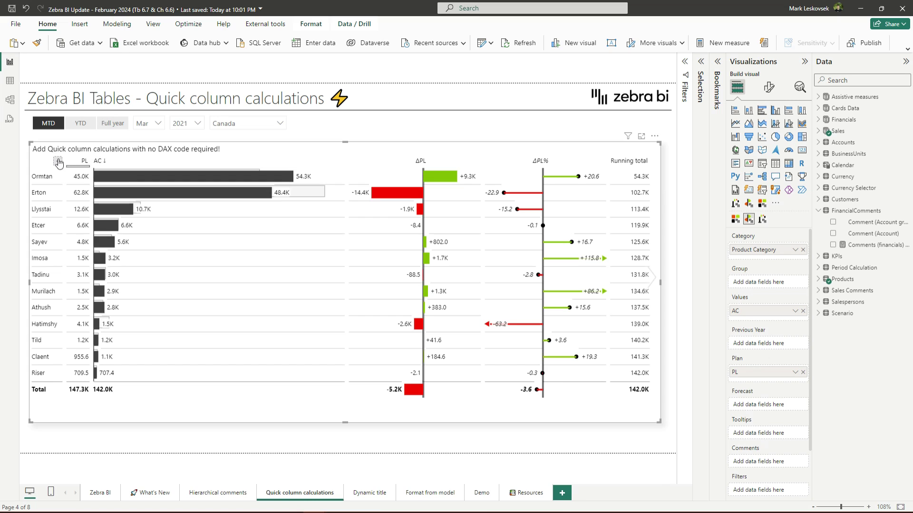
left_click(58, 160)
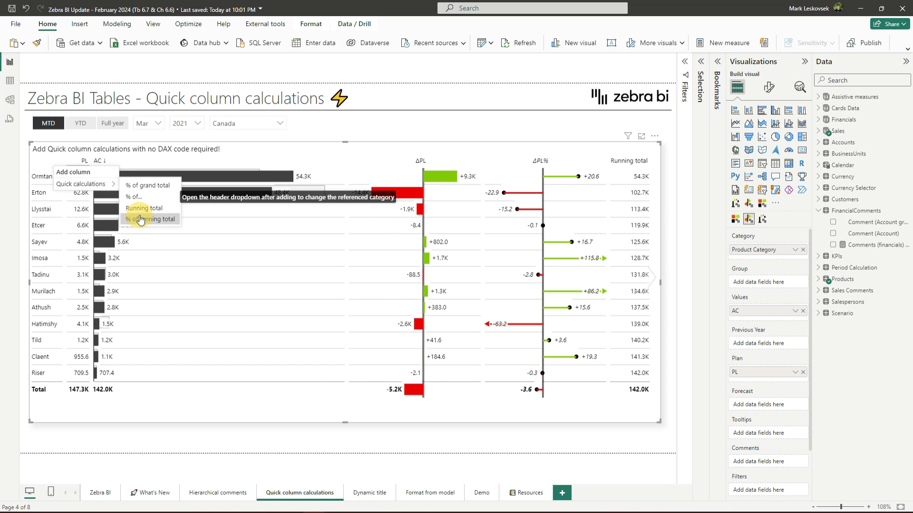
left_click(138, 218)
left_click(56, 161)
mouse_move(81, 184)
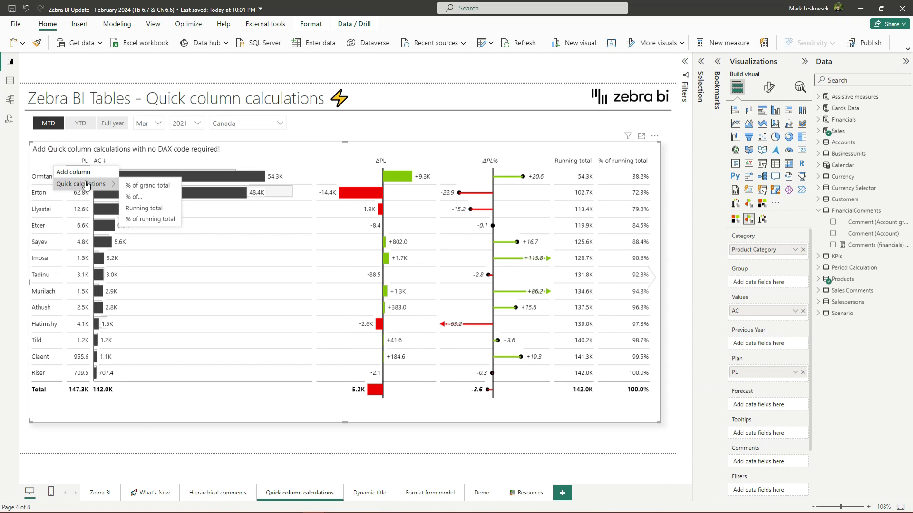
left_click(157, 188)
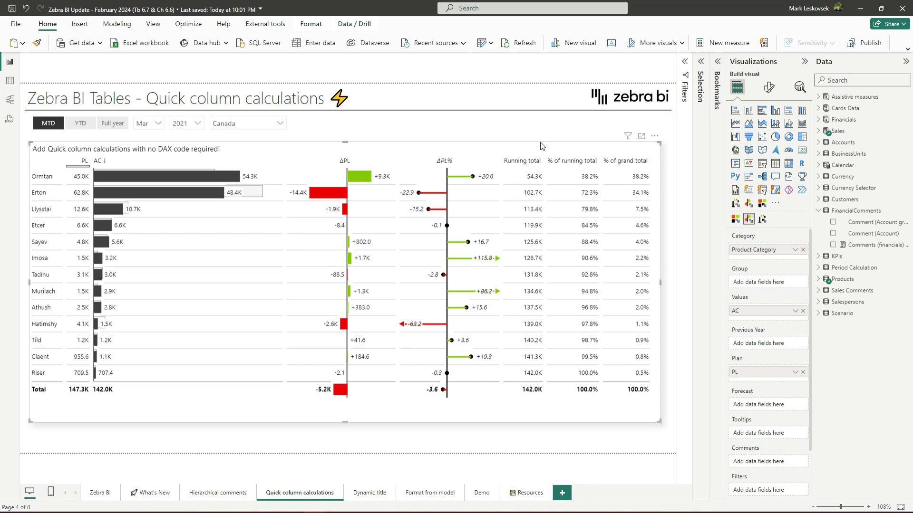
Step: Rename the percentage column titles to % of RT and % of GT
left_click(598, 163)
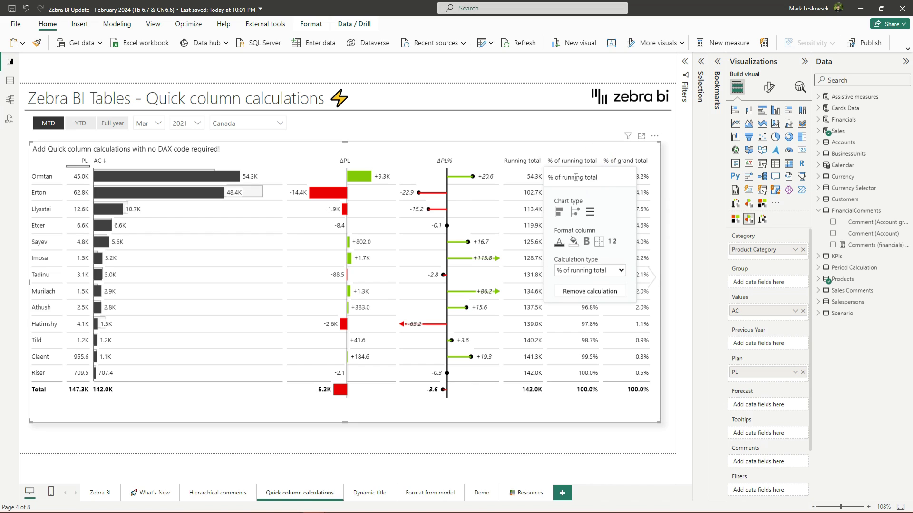
left_click_drag(563, 178, 600, 179)
type("RT")
key("Return")
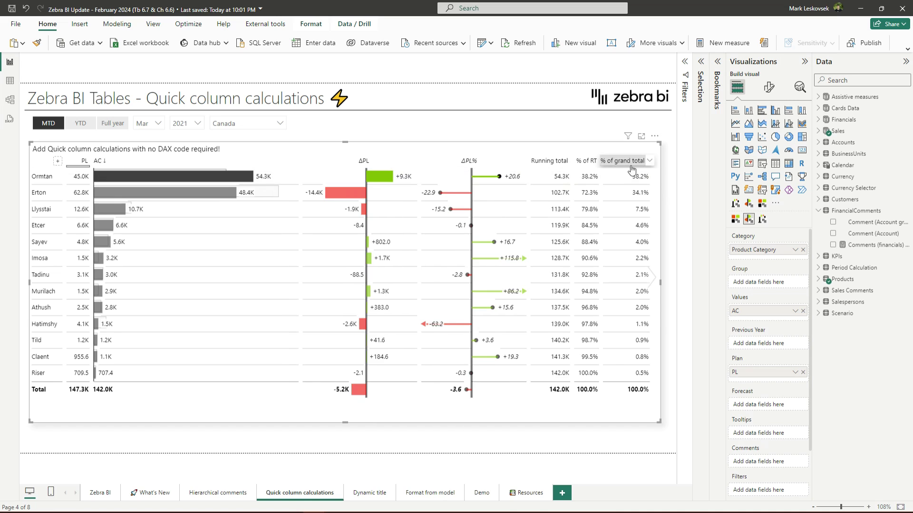
left_click(654, 163)
left_click_drag(639, 178, 604, 177)
type("GT")
key("Return")
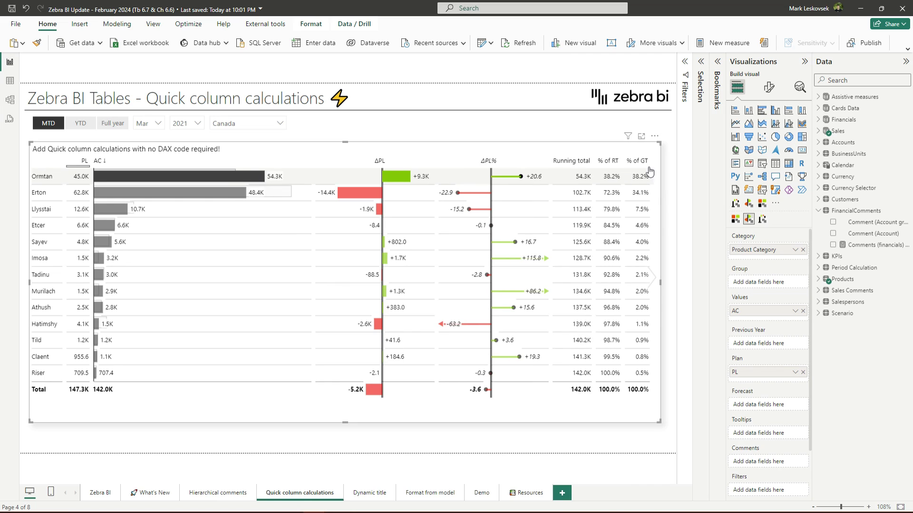
Step: Display the % of GT column as a lollipop chart
left_click(651, 164)
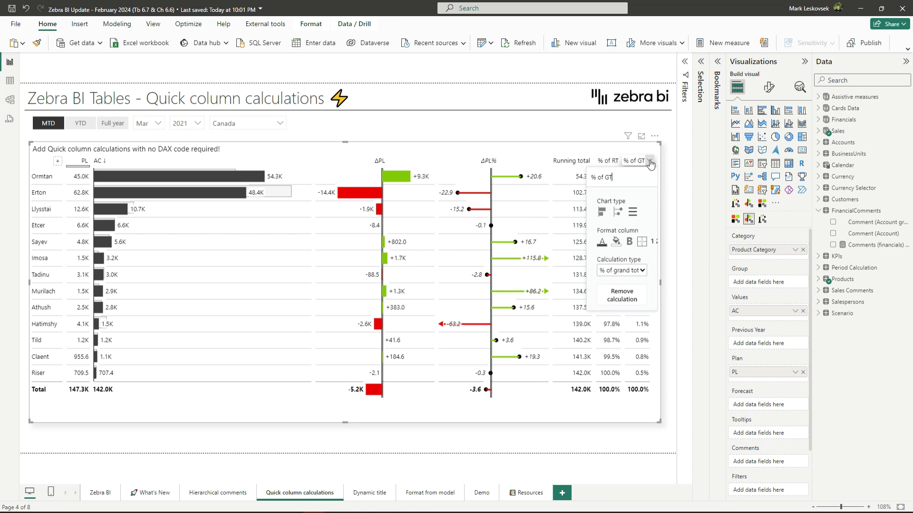
left_click(621, 212)
left_click_drag(581, 160, 463, 128)
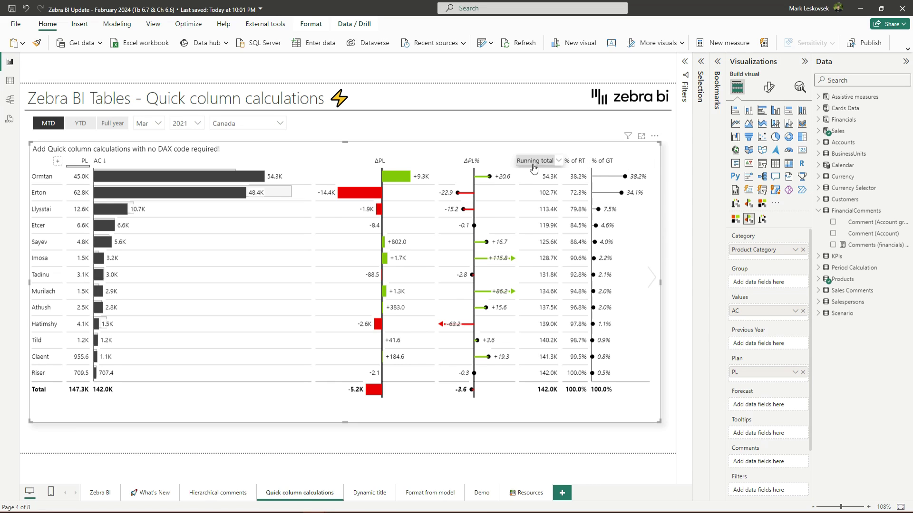
Step: Give the Running total column a light lavender rgba(244, 244, 255, 1) background fill
left_click(559, 162)
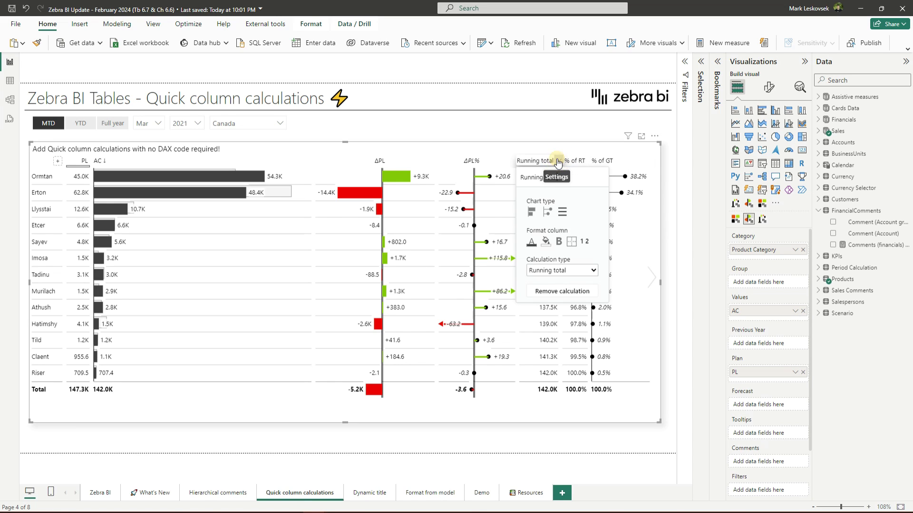
left_click(545, 241)
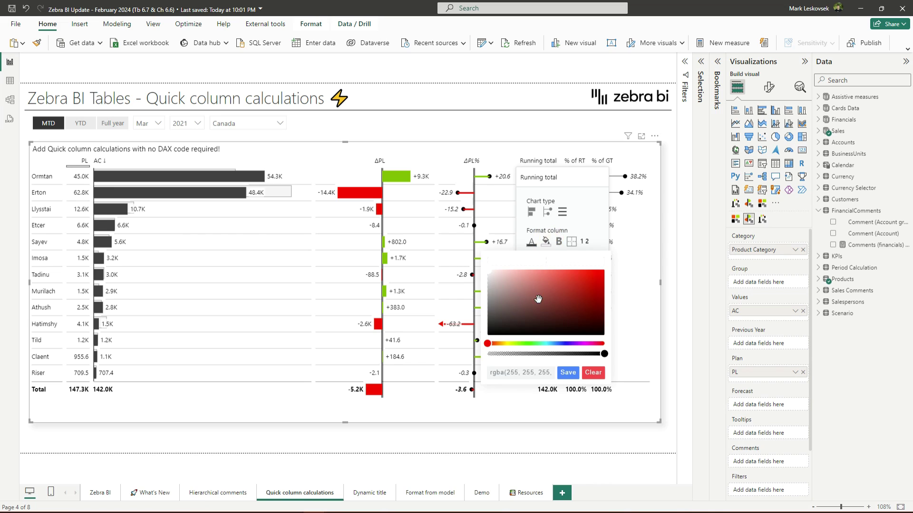
triple_click(550, 373)
left_click(550, 374)
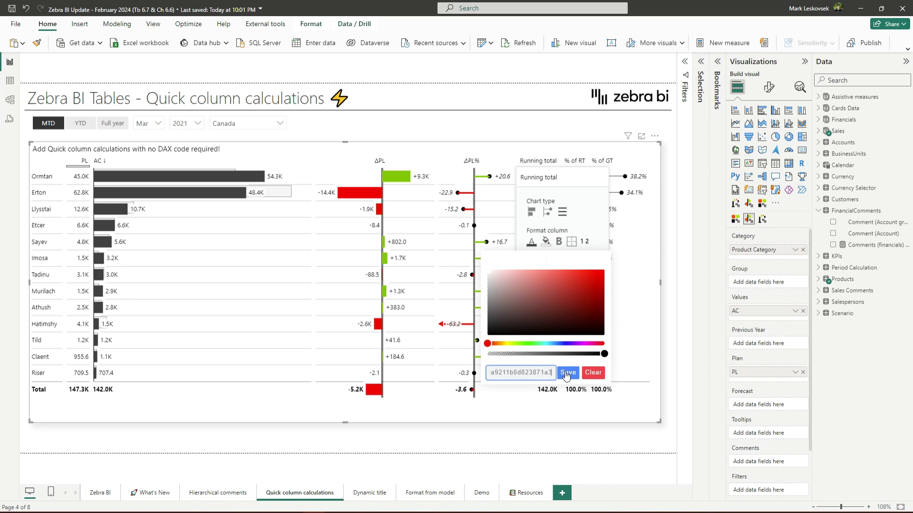
key("ctrl+a")
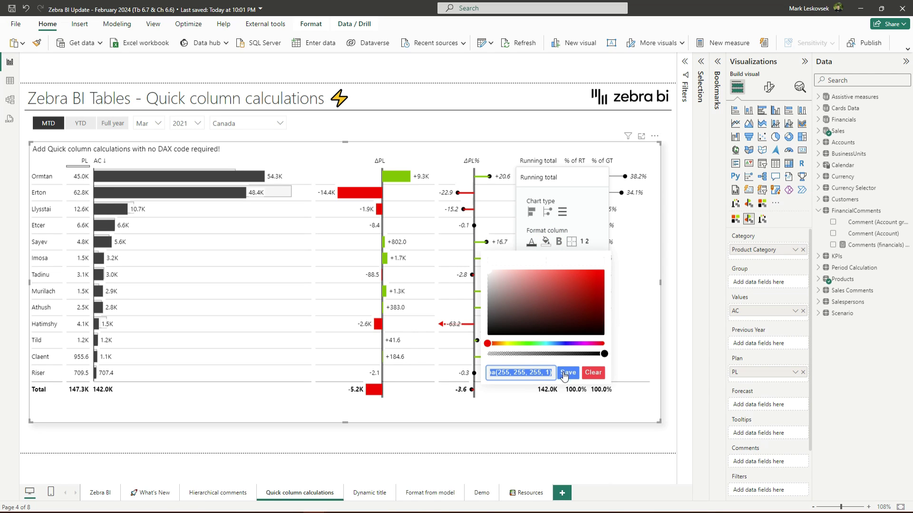
left_click(564, 344)
left_click(566, 344)
left_click(499, 285)
left_click(512, 273)
left_click_drag(512, 273, 493, 265)
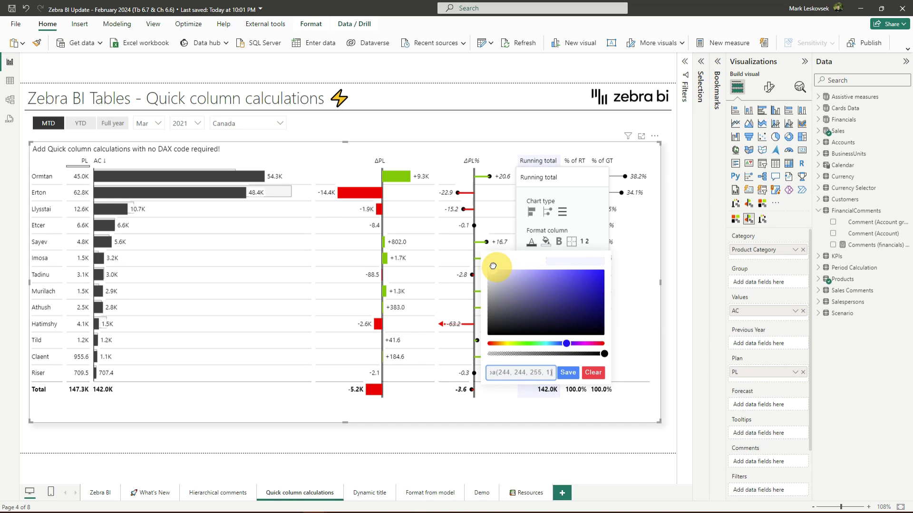
triple_click(516, 373)
key("ctrl+c")
left_click(568, 373)
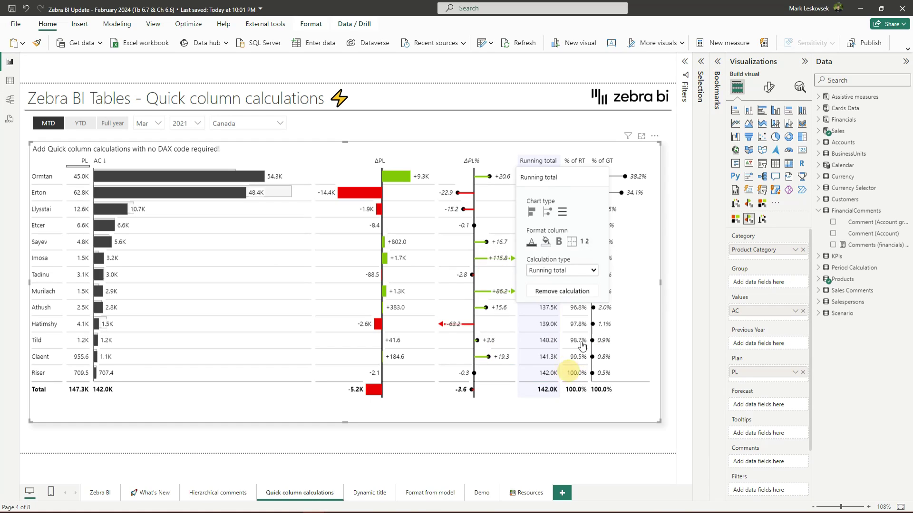
Step: Paste the same light lavender fill colour into the % of RT column
left_click(574, 161)
left_click(589, 242)
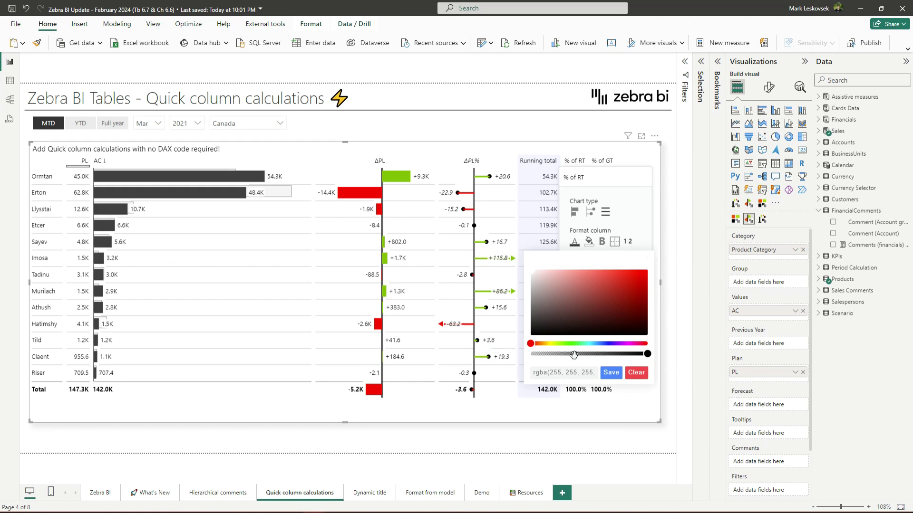
triple_click(572, 373)
key("ctrl+v")
left_click(611, 373)
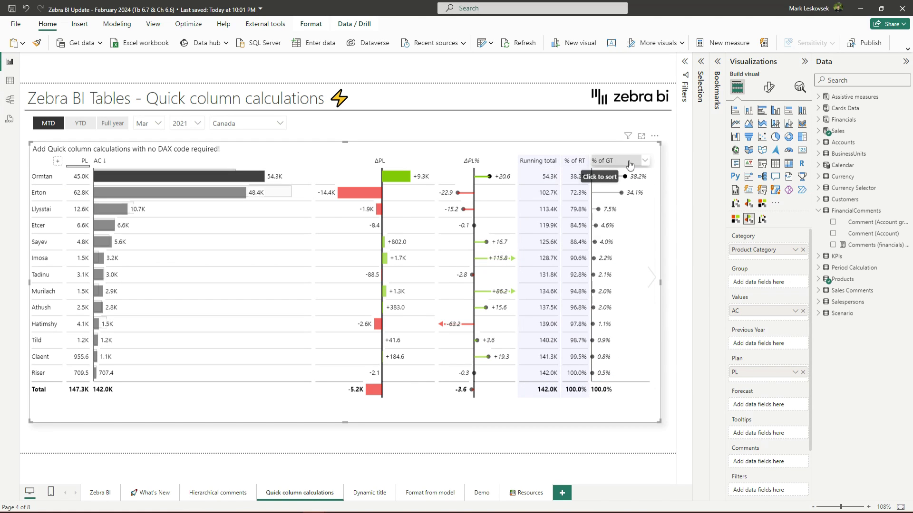
Step: Apply the light lavender fill to the % of GT column as well
left_click(602, 161)
left_click(617, 241)
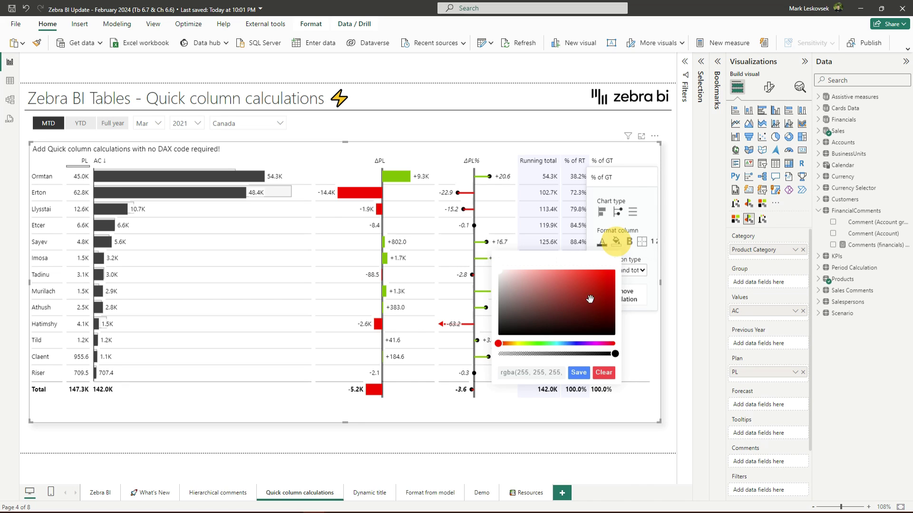
triple_click(531, 372)
key("ctrl+v")
left_click(577, 373)
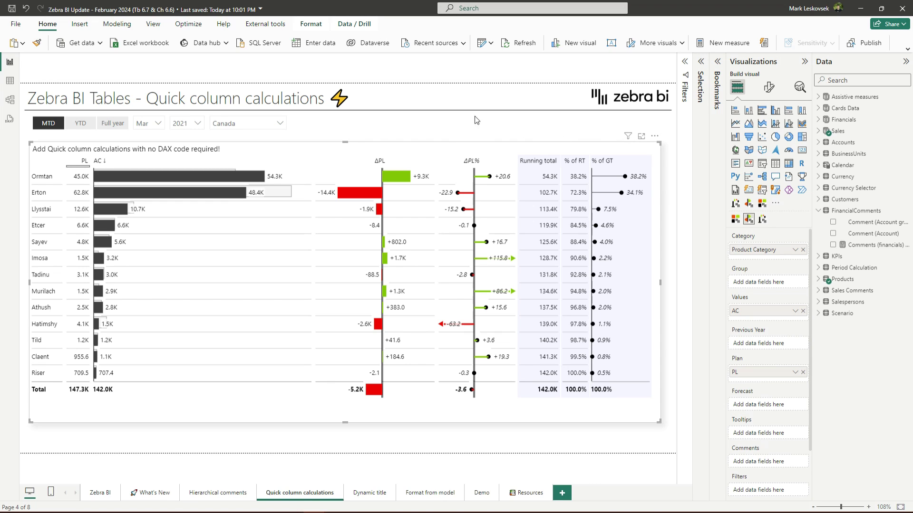
mouse_move(64, 160)
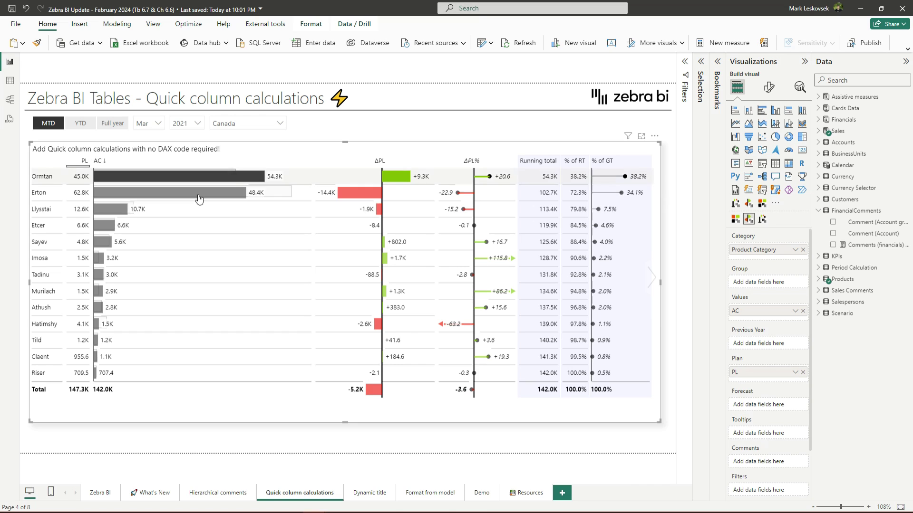
Step: On the Hierarchical comments page, add a '% of' quick calculation column, % of Product revenue
left_click(239, 493)
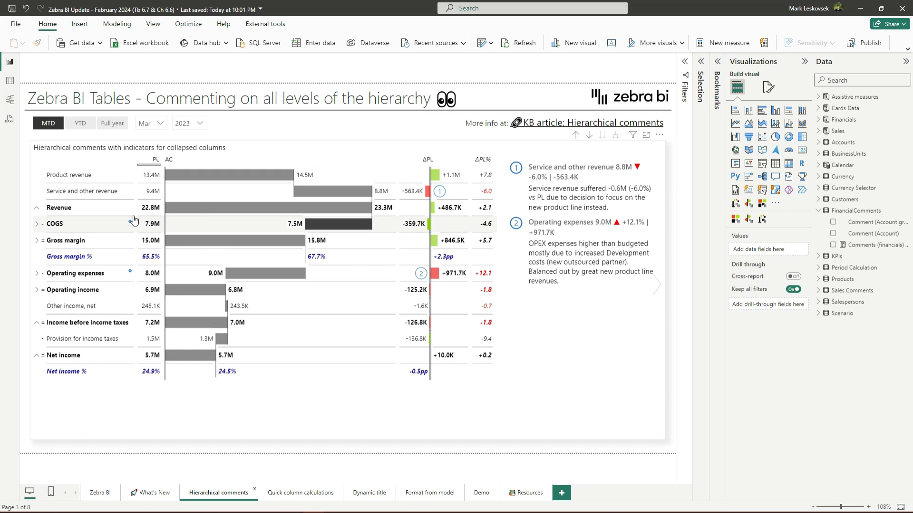
mouse_move(198, 209)
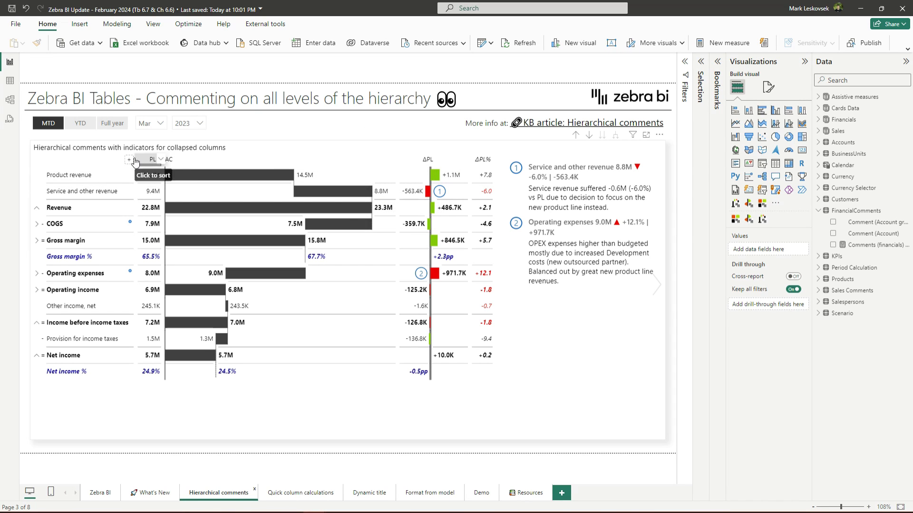
left_click(129, 161)
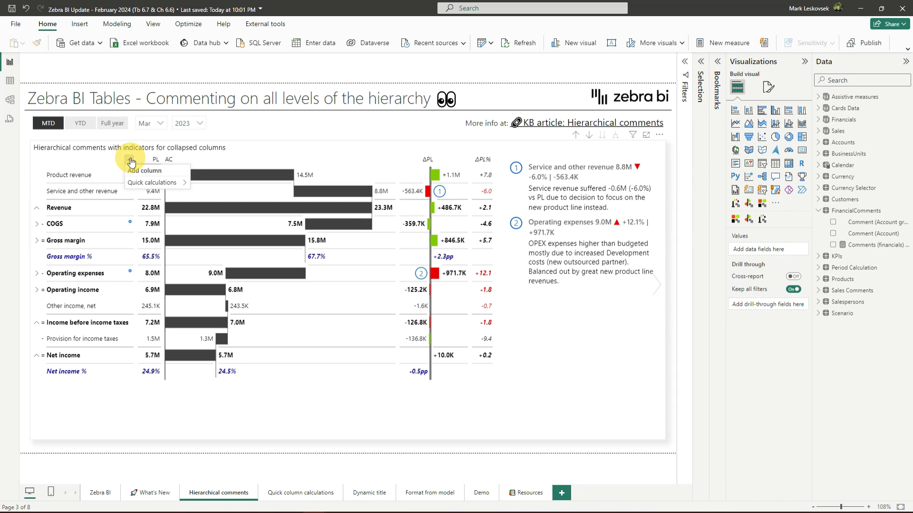
mouse_move(152, 187)
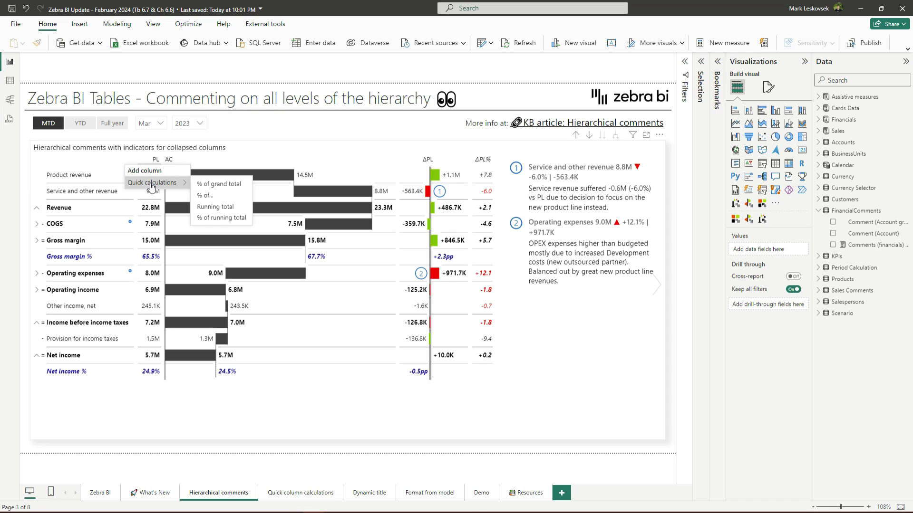
left_click(214, 197)
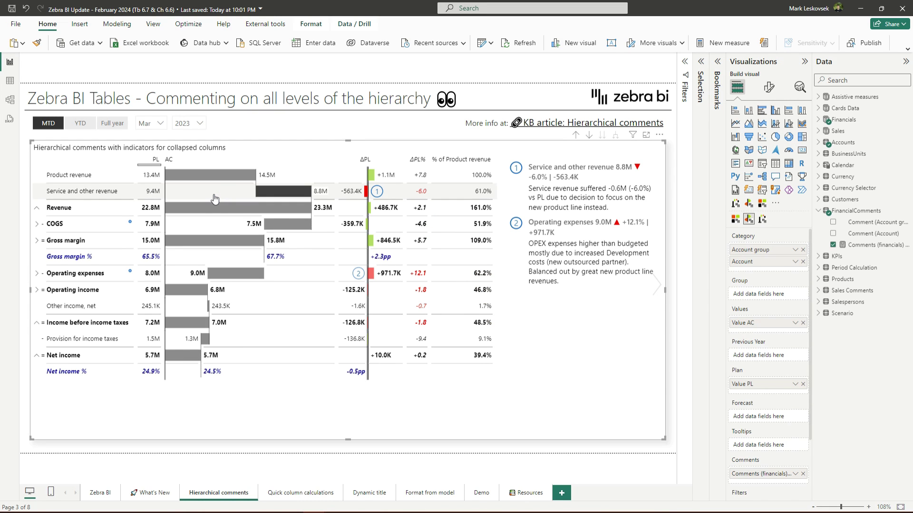
left_click(493, 161)
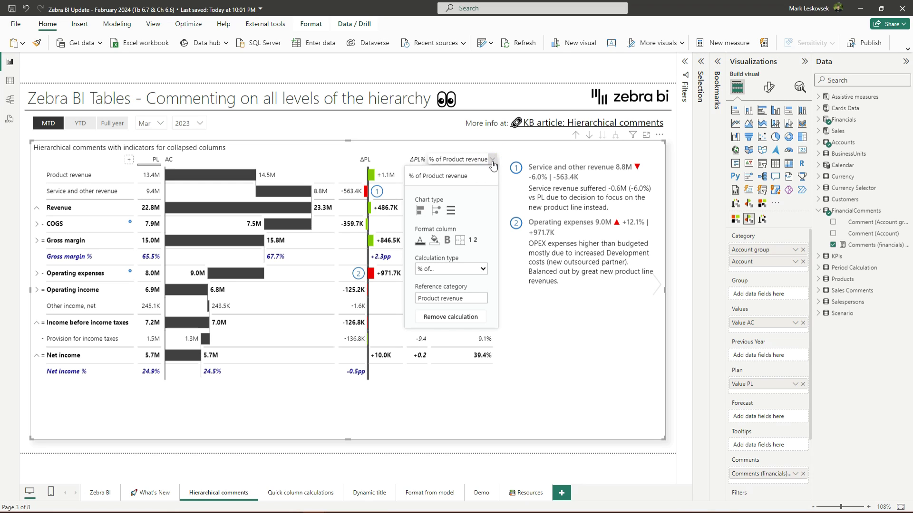
Step: Change the new column's reference category from Product revenue to Revenue
left_click(468, 298)
left_click_drag(468, 299, 416, 297)
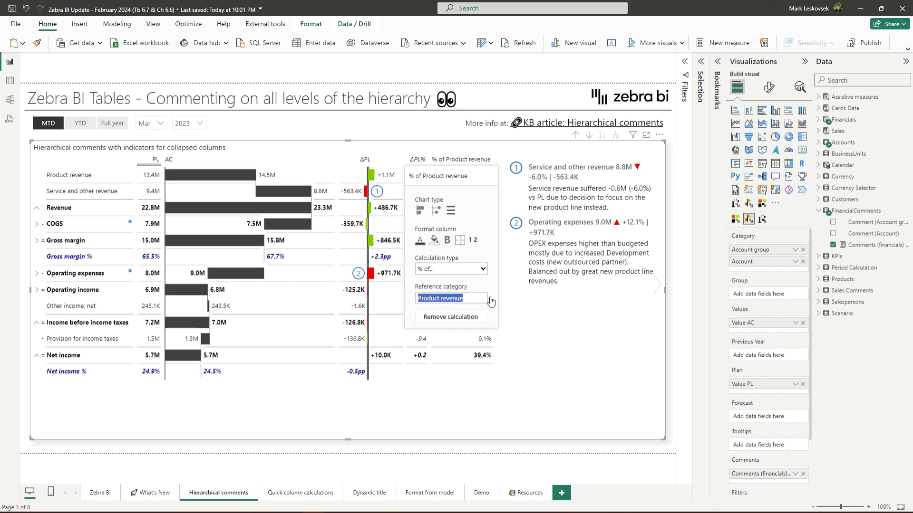
type("rev")
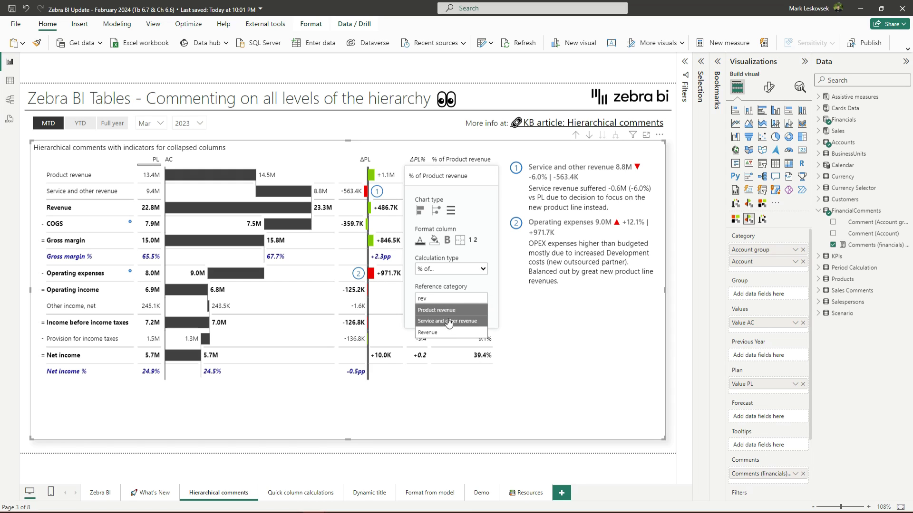
left_click(440, 333)
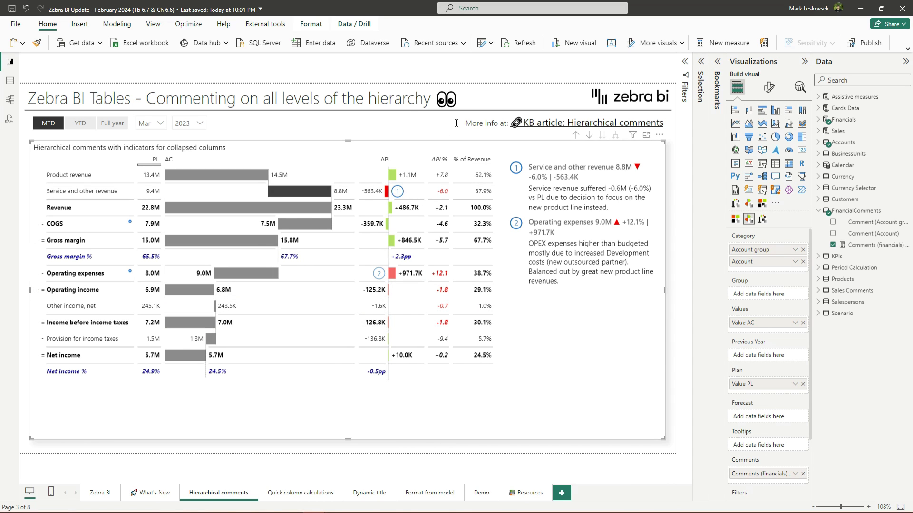
Step: Give the % of Revenue column a black border, then go to Quick column calculations
left_click(492, 162)
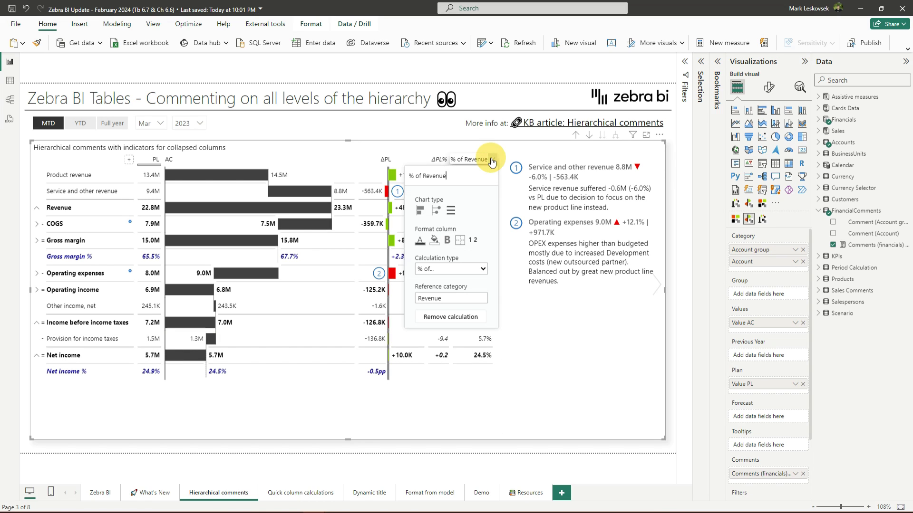
left_click(460, 241)
left_click(409, 328)
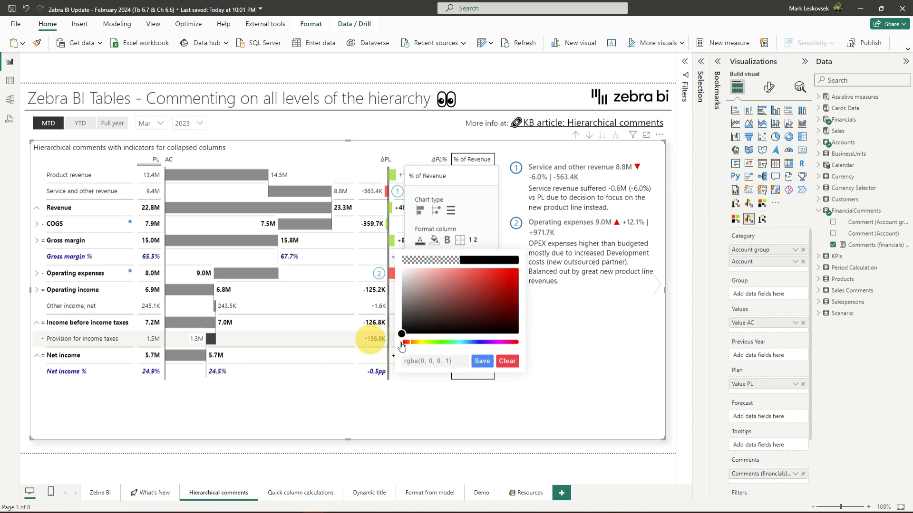
left_click(482, 362)
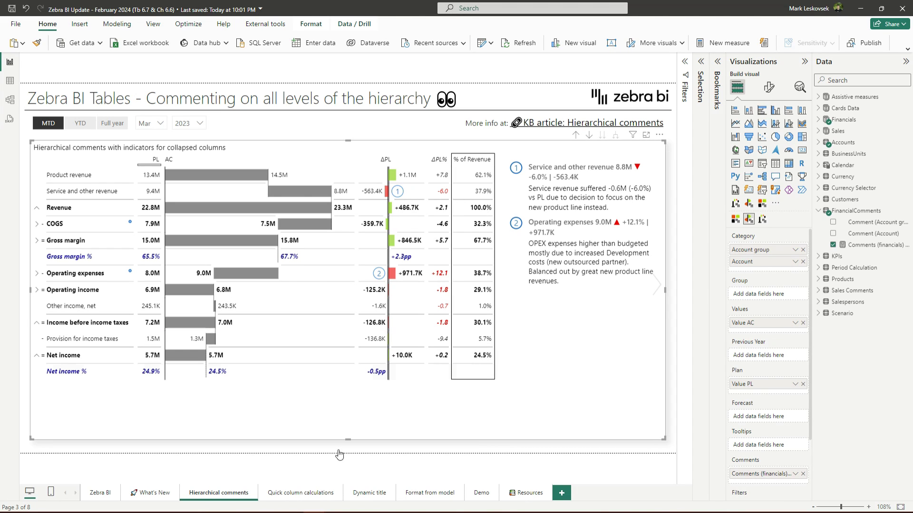
left_click(316, 494)
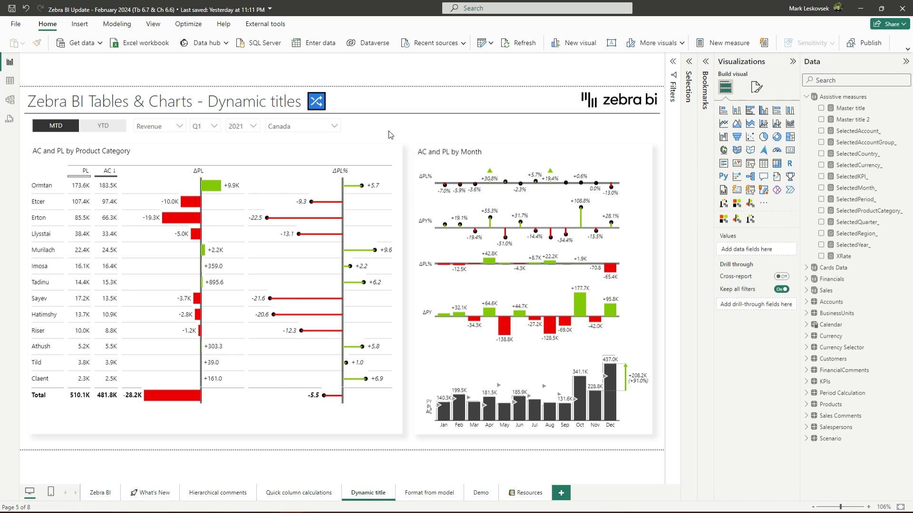
Step: Filter the country slicer to United States, then try 2020 before returning to 2021
left_click(307, 131)
type("unit")
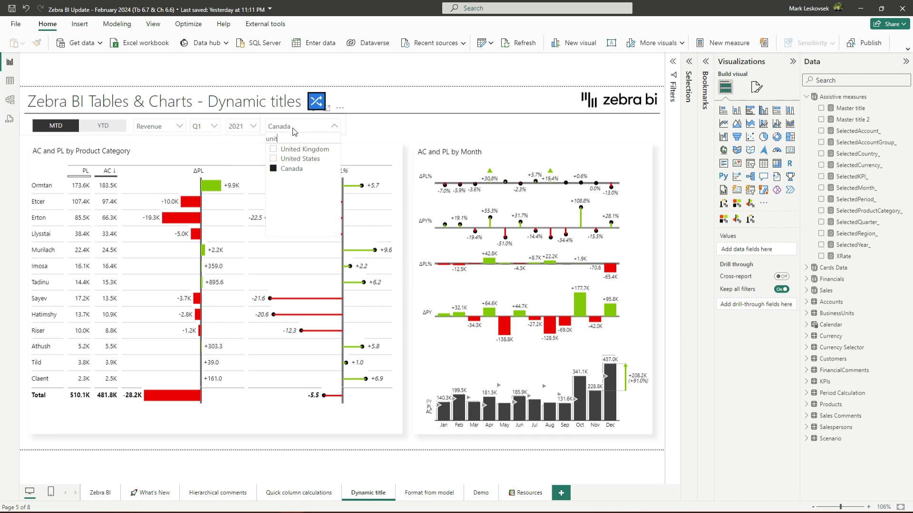
left_click(299, 159)
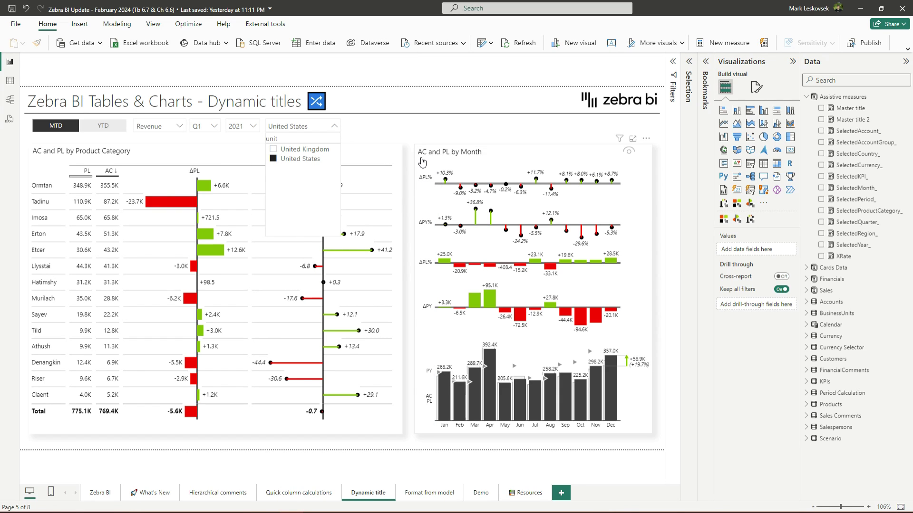
mouse_move(425, 160)
left_click(251, 127)
left_click(249, 158)
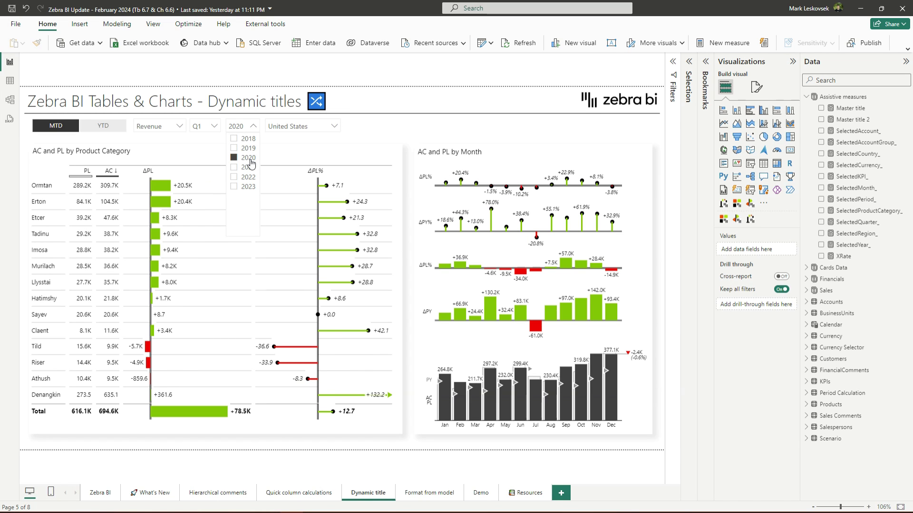
left_click(254, 167)
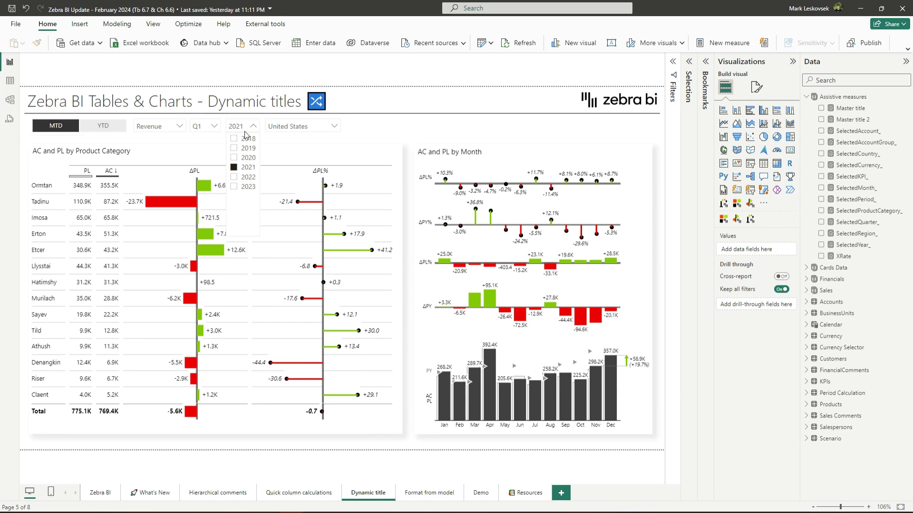
Step: Cross-filter the monthly chart to Imosa then Erton, and toggle YTD back to MTD
left_click(43, 220)
left_click(42, 237)
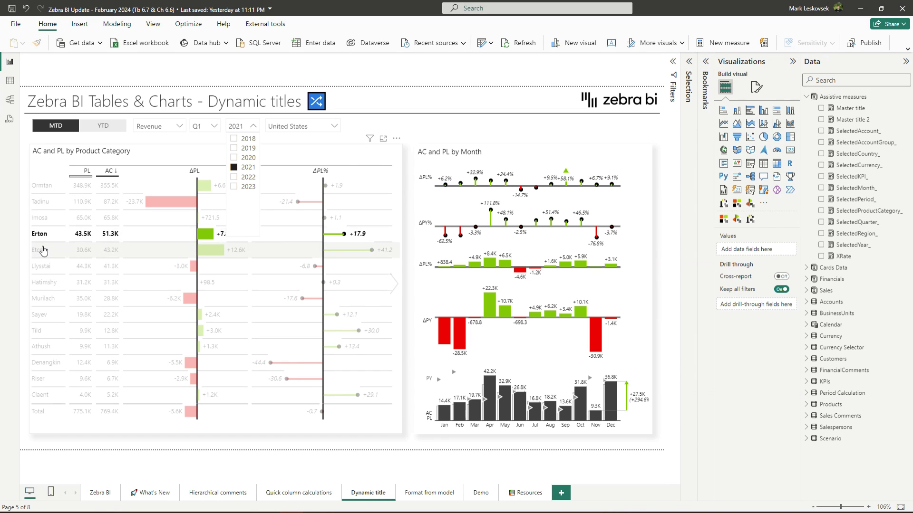
left_click(102, 127)
left_click(82, 128)
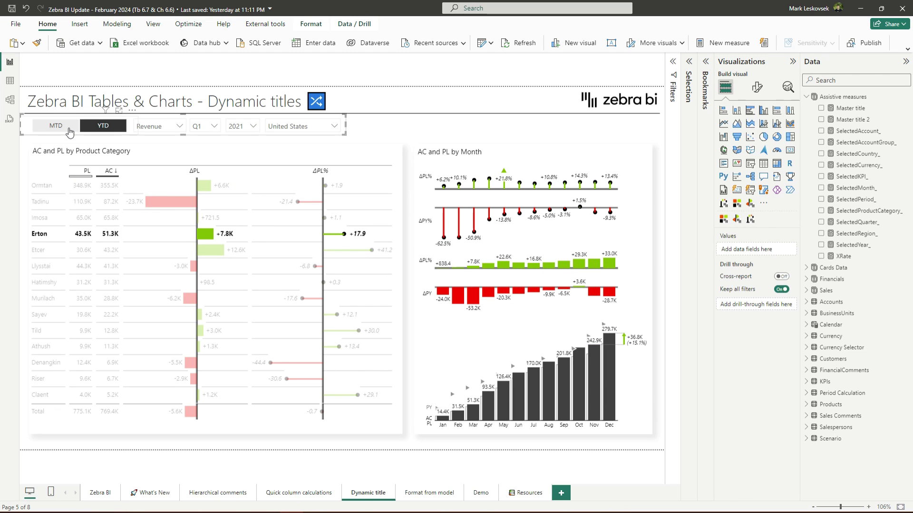
left_click(69, 131)
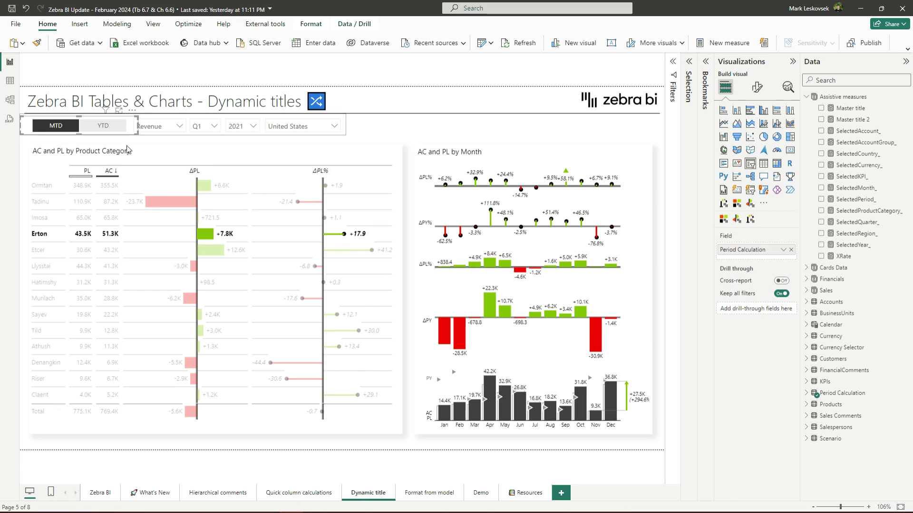
left_click(401, 147)
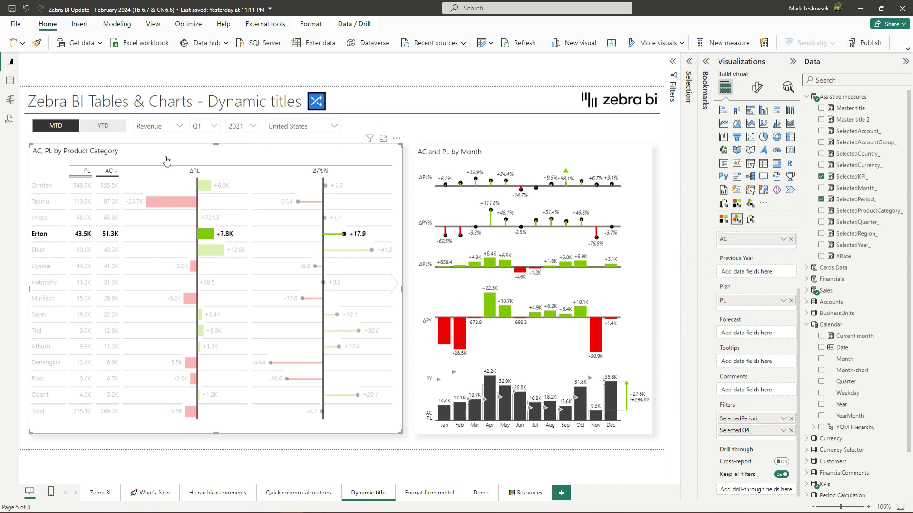
Step: Clear the Erton cross-filter and add Calendar Quarter as a filter on the product table
left_click(43, 238)
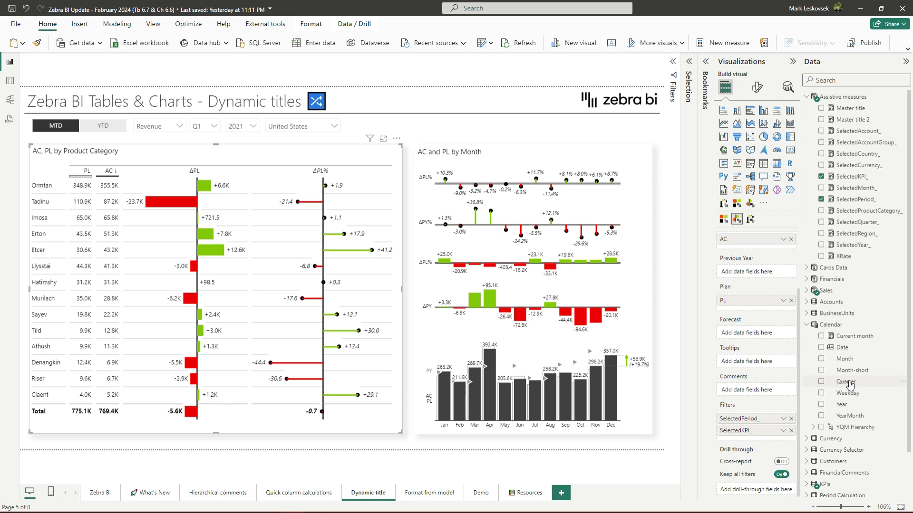
left_click_drag(851, 386, 754, 443)
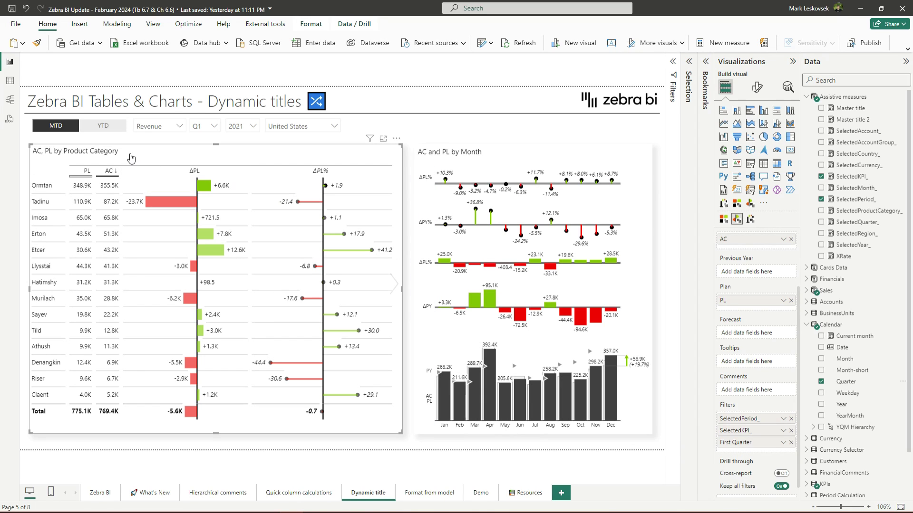
Step: Rebuild the table title from [SelectedPeriod_], [SelectedKPI_], 'for' and [First Quarter], showing 'MTD Revenue for Q1'
left_click(123, 152)
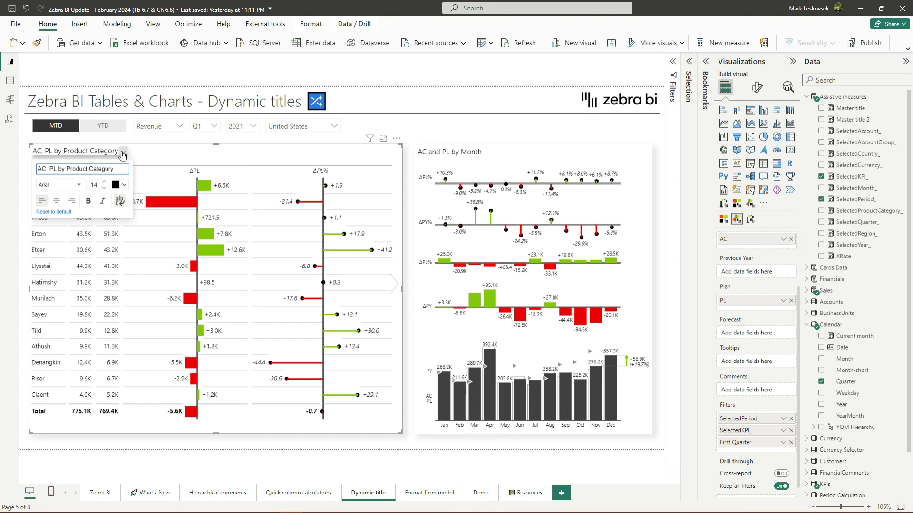
key("ctrl+a")
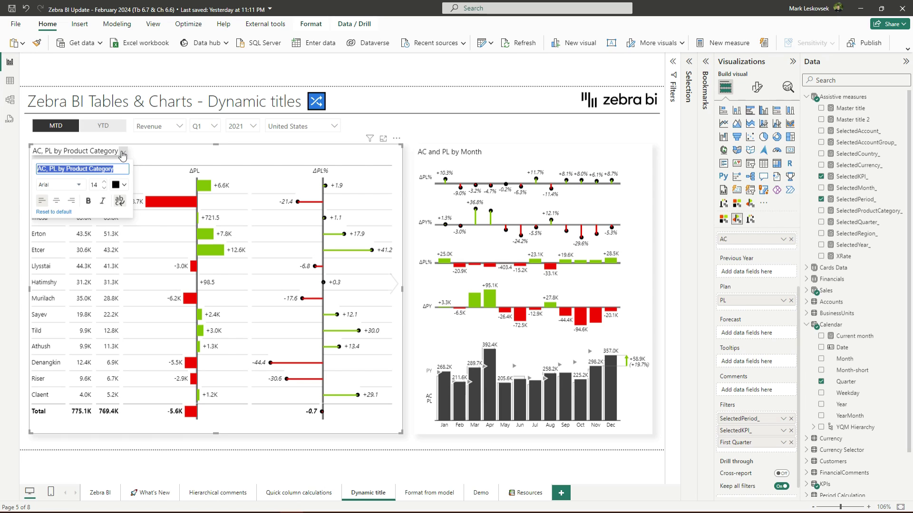
key("BackSpace")
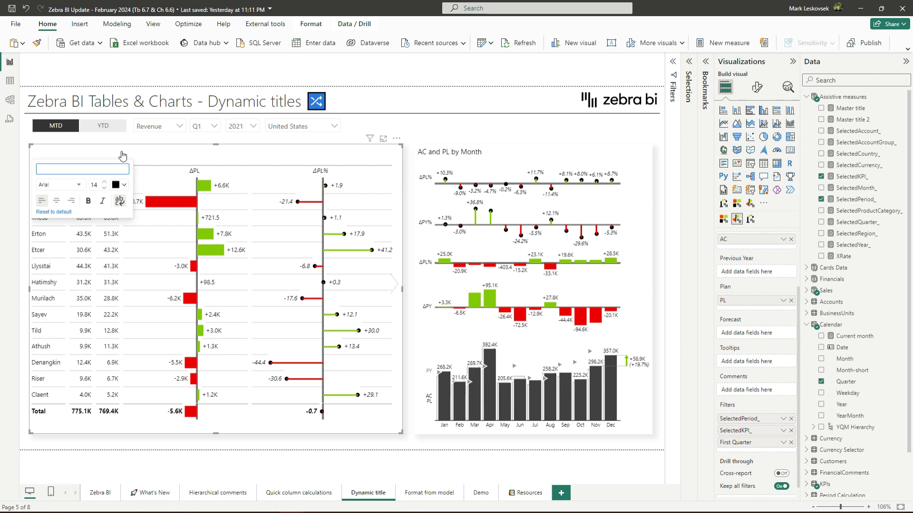
type("per")
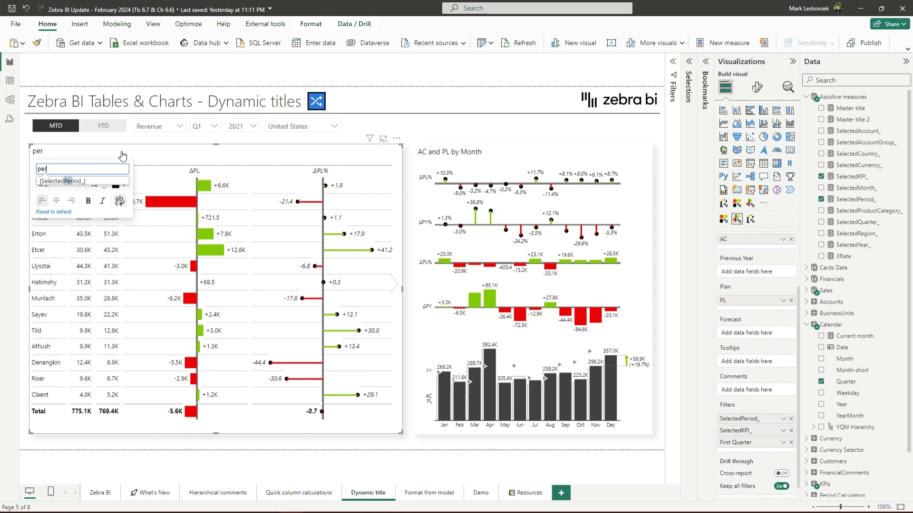
left_click(108, 182)
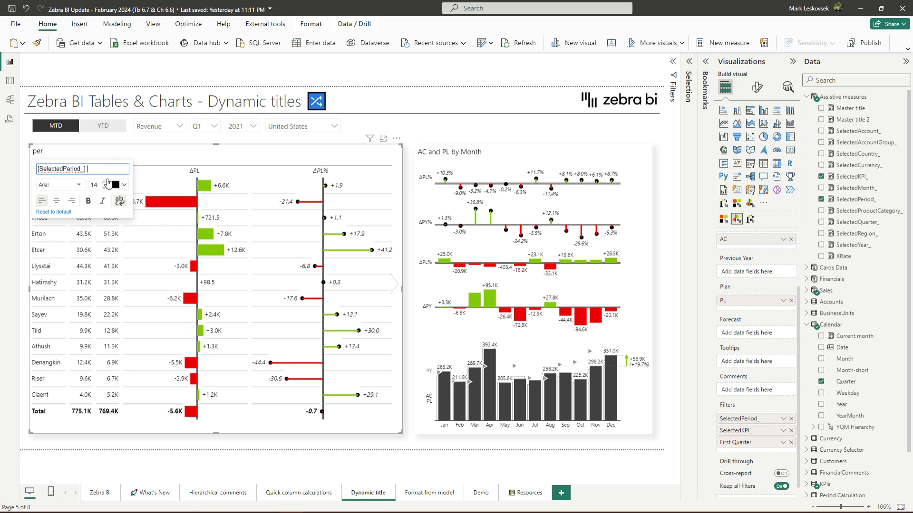
type("kpi")
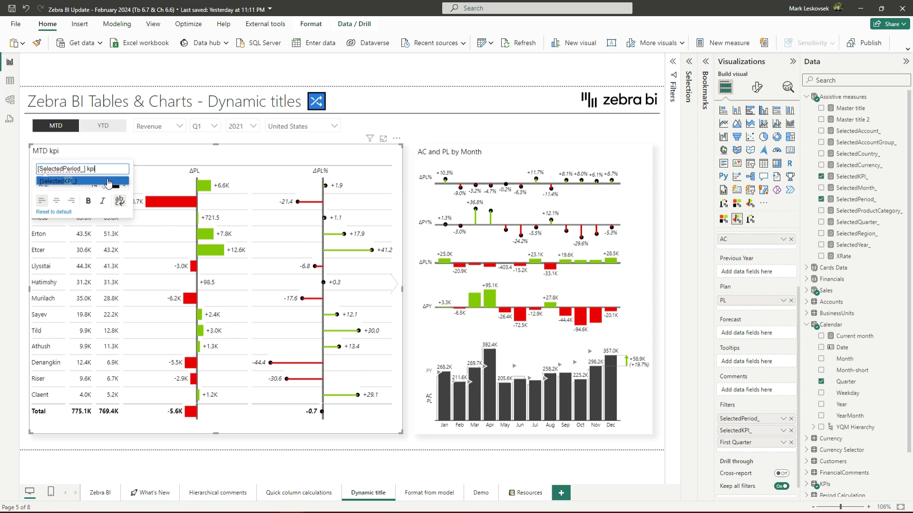
left_click(108, 182)
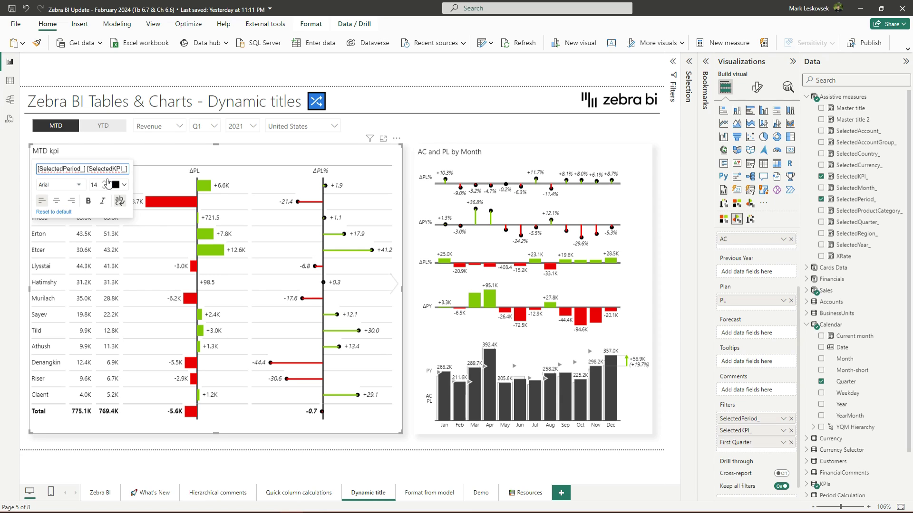
type("q")
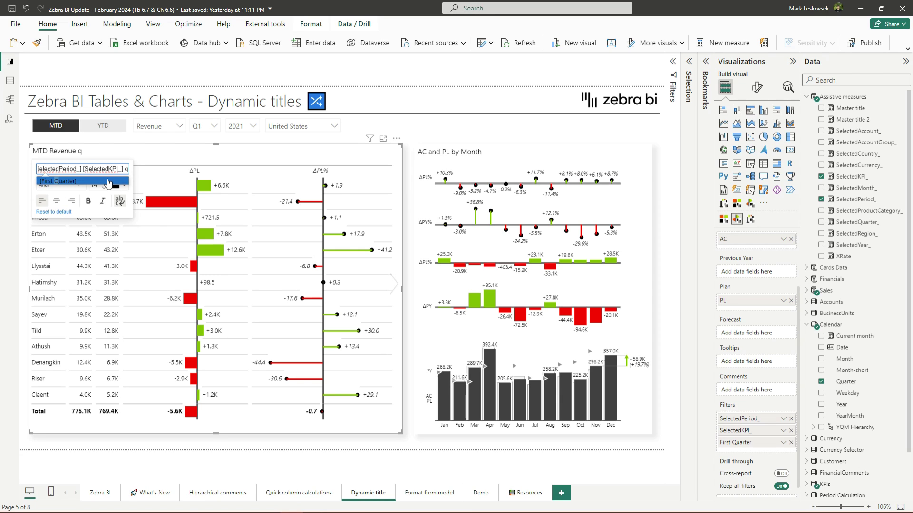
left_click(108, 182)
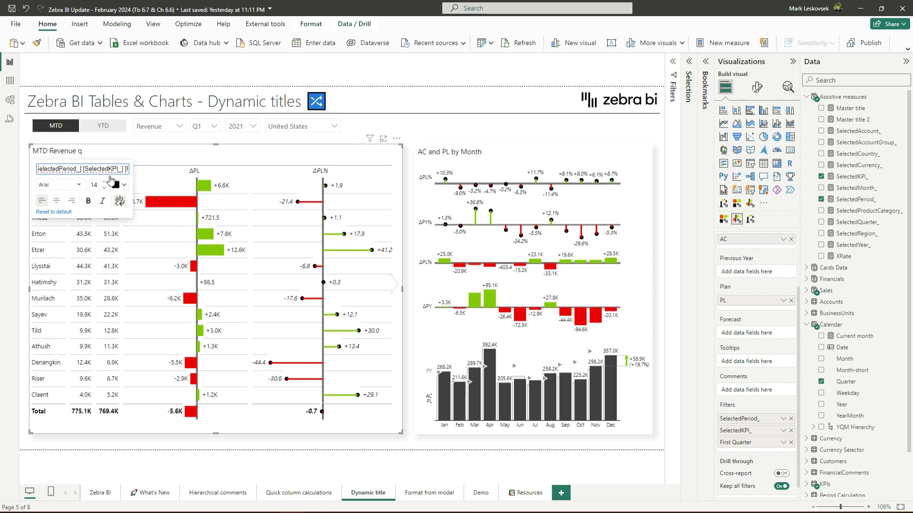
type("for")
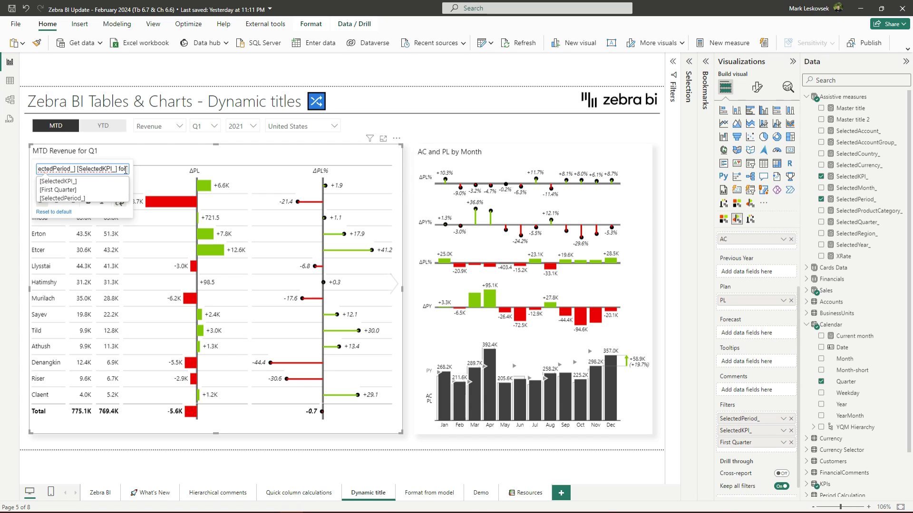
key("Escape")
key("Return")
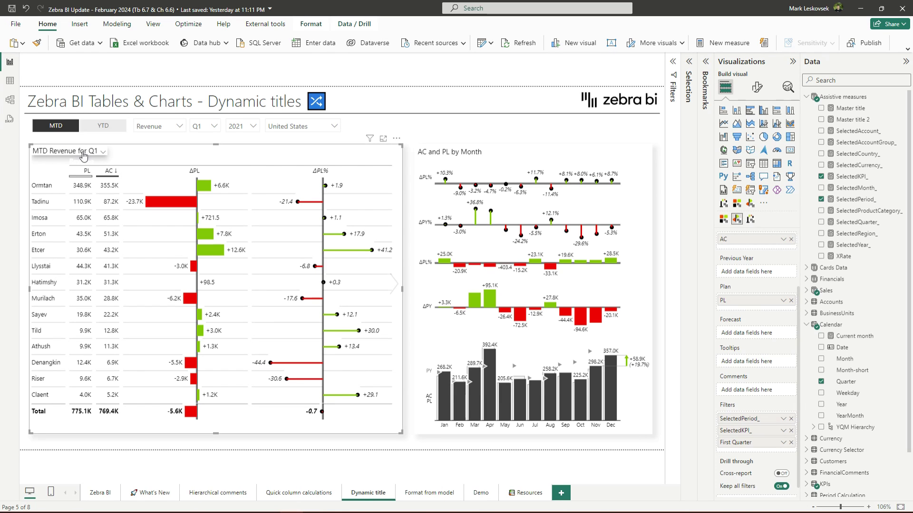
Step: Switch the report to YTD and change the KPI slicer from Revenue to Cost
left_click(103, 127)
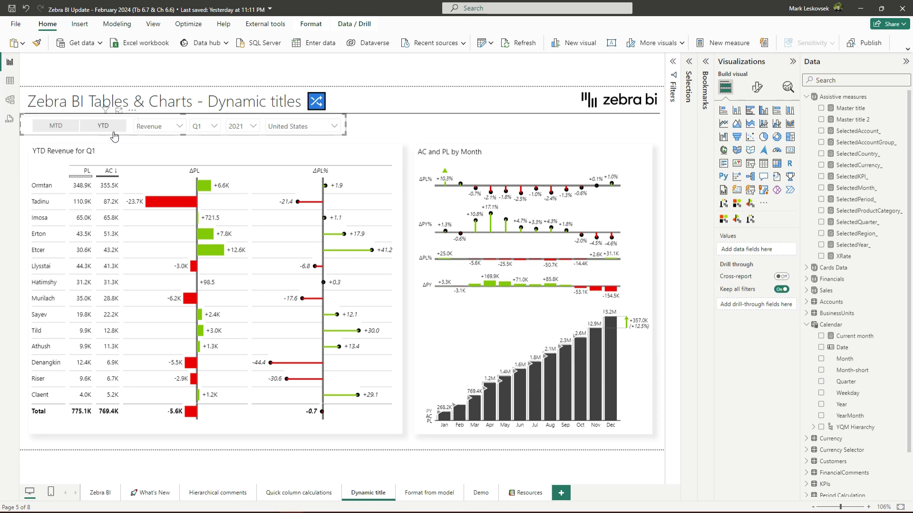
left_click(163, 133)
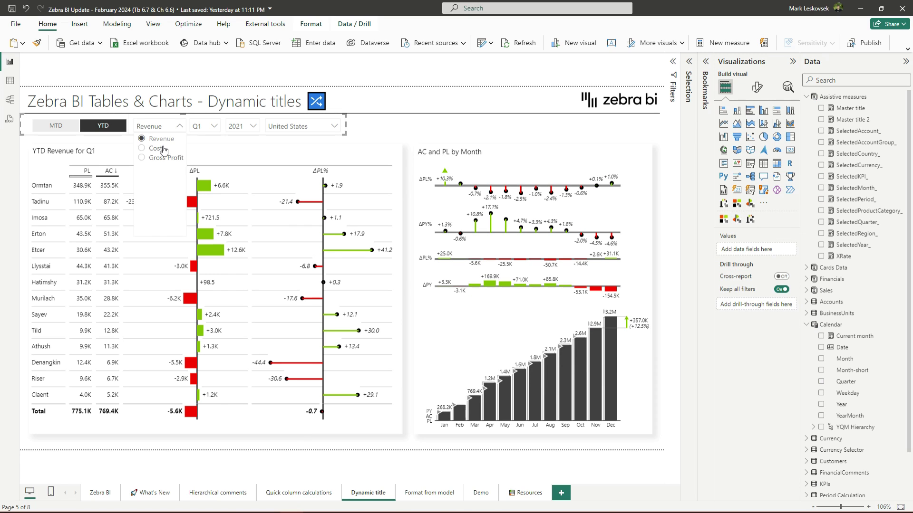
left_click(162, 153)
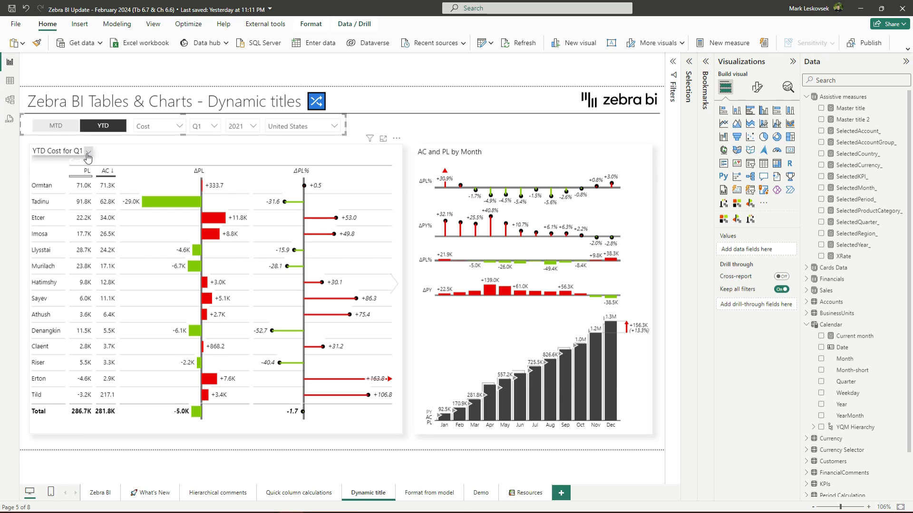
left_click(132, 153)
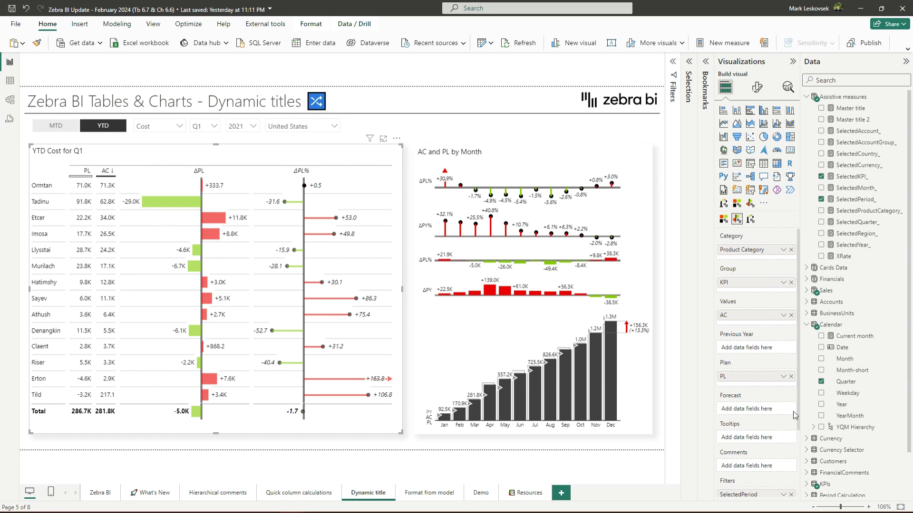
scroll(793, 419, "down", 2)
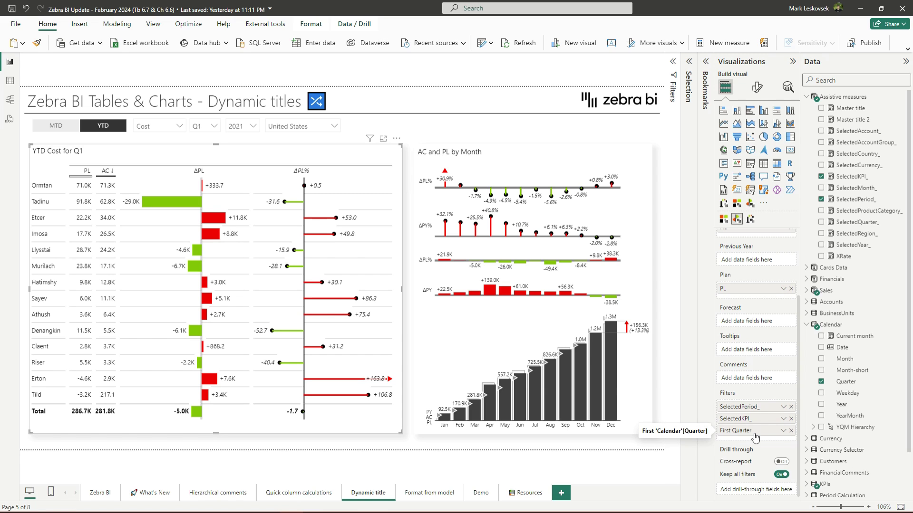
Step: Try Q2 and Q3 in the quarter slicer, return to Q1, and remove the First Quarter filter
left_click(215, 127)
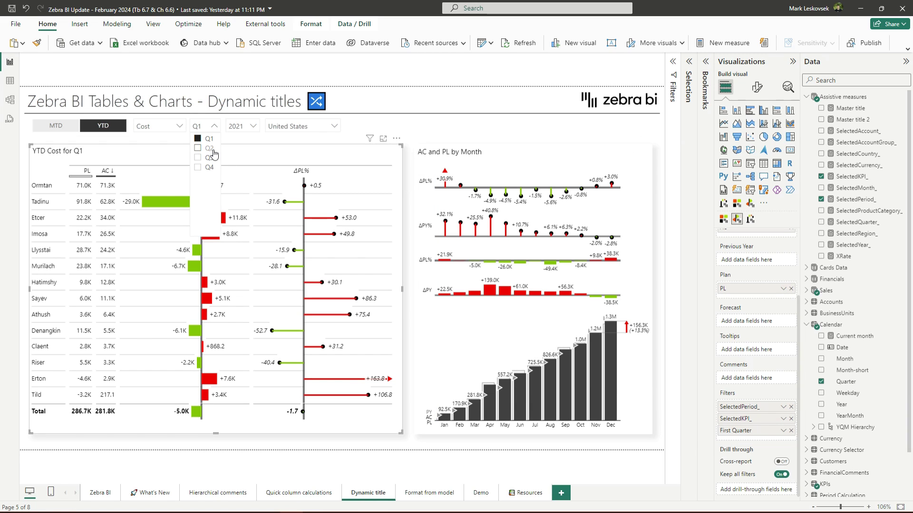
left_click(213, 151)
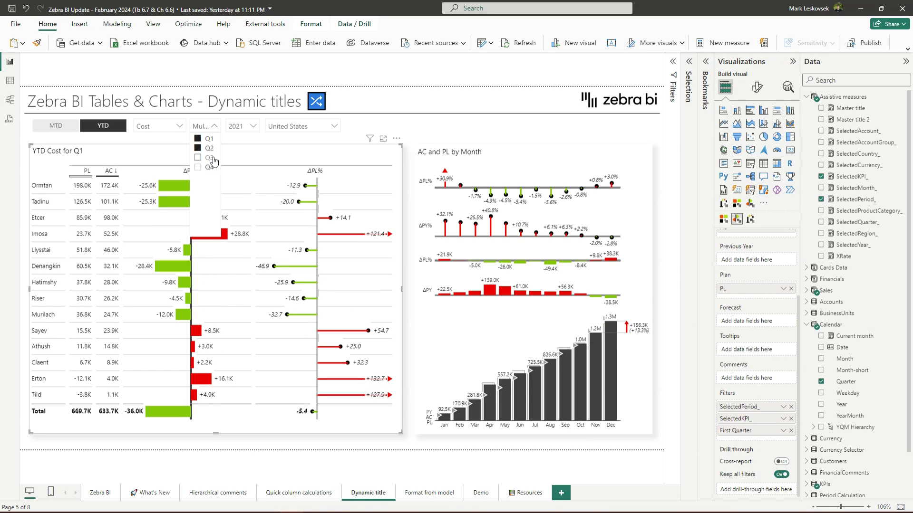
left_click(213, 159)
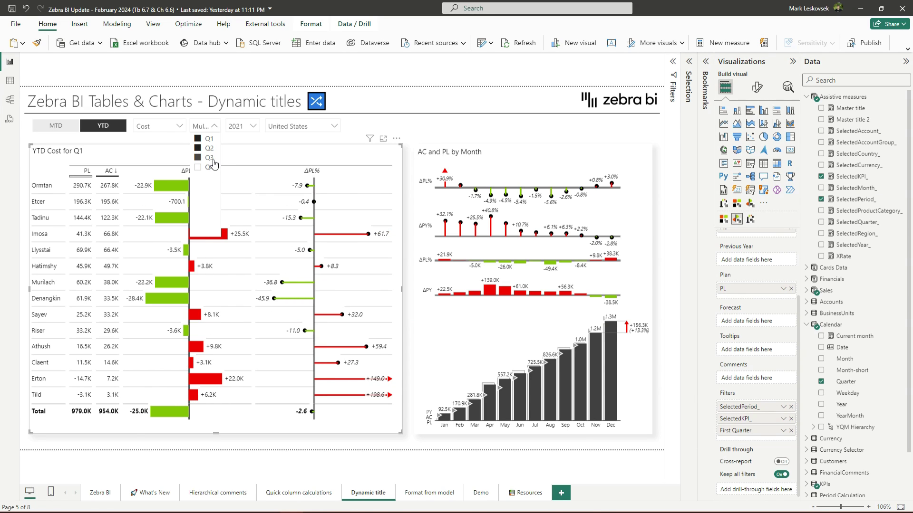
left_click(209, 141)
left_click(213, 142)
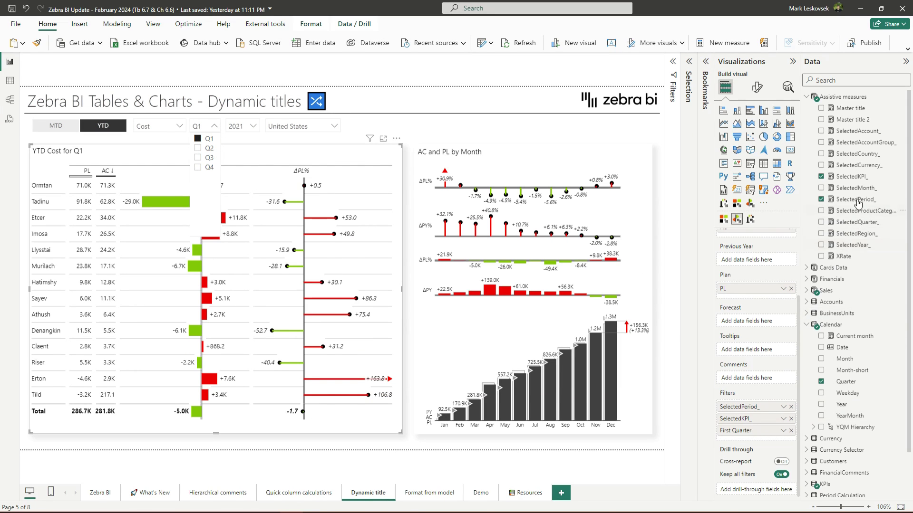
left_click(792, 433)
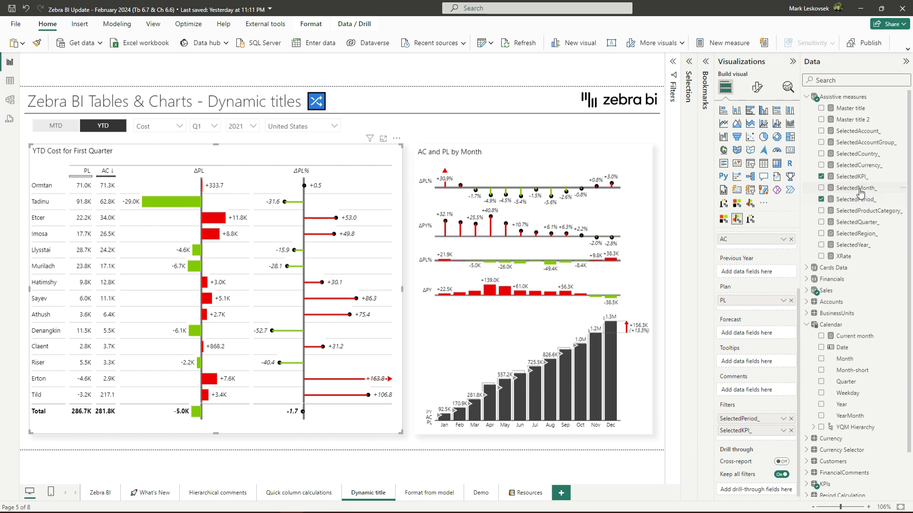
Step: View the SelectedQuarter_ DAX, then add SelectedQuarter_, SelectedYear_ and SelectedCountry_ as table filters
left_click(870, 222)
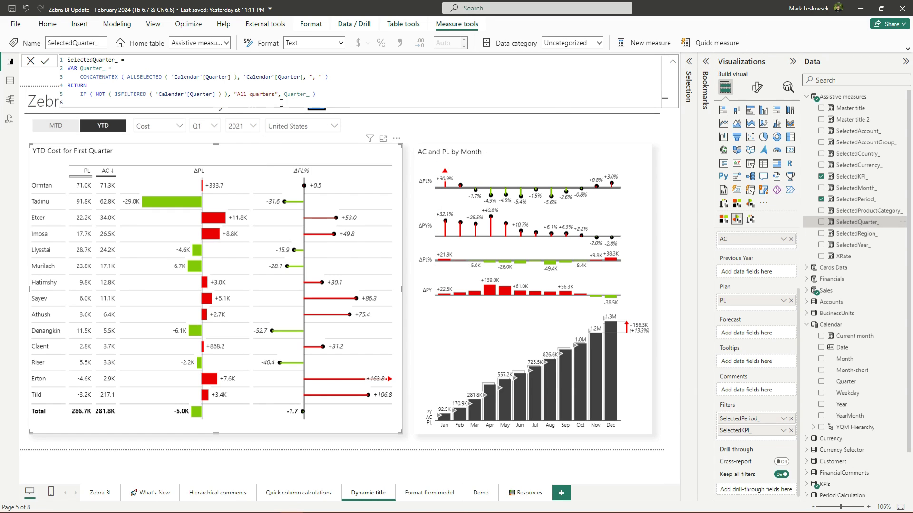
left_click_drag(875, 224, 777, 437)
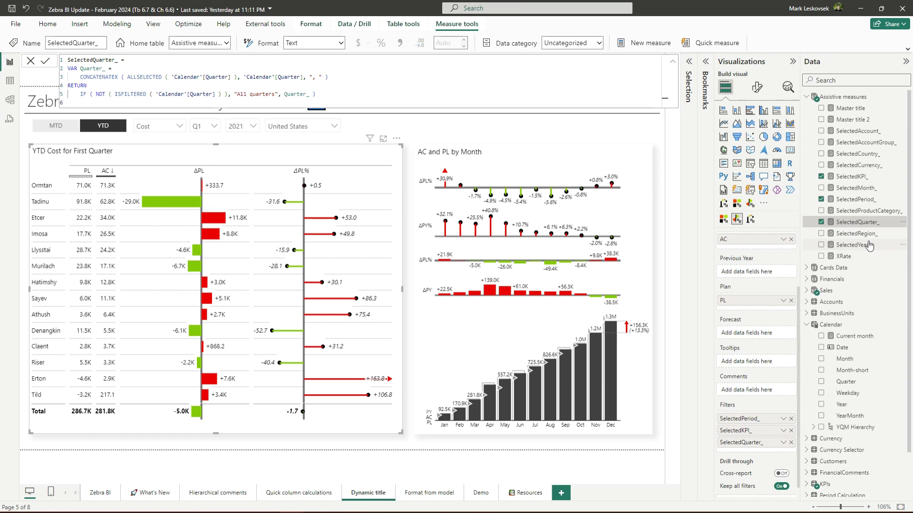
left_click_drag(865, 247, 778, 457)
left_click_drag(873, 156, 766, 459)
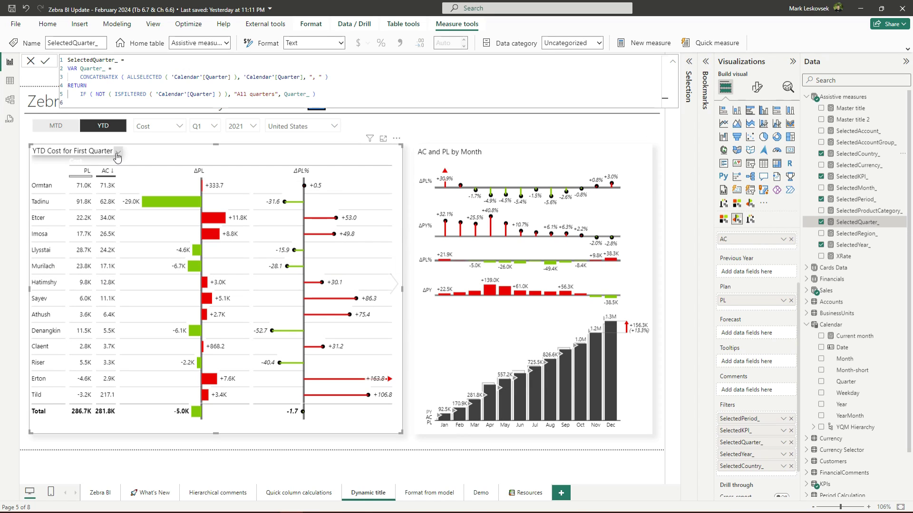
Step: Replace the First Quarter field in the table title with the selected-quarter measure
left_click(117, 152)
left_click_drag(90, 169, 128, 169)
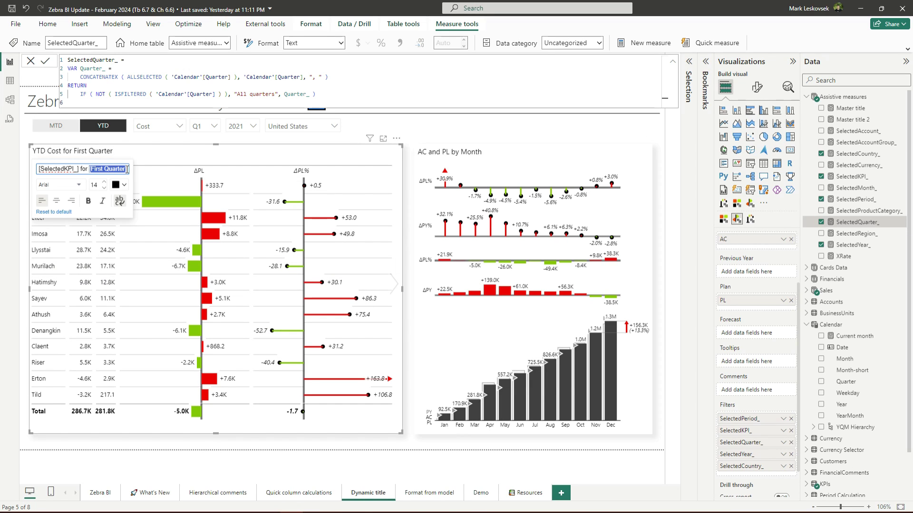
key("BackSpace")
type("[")
type("qu")
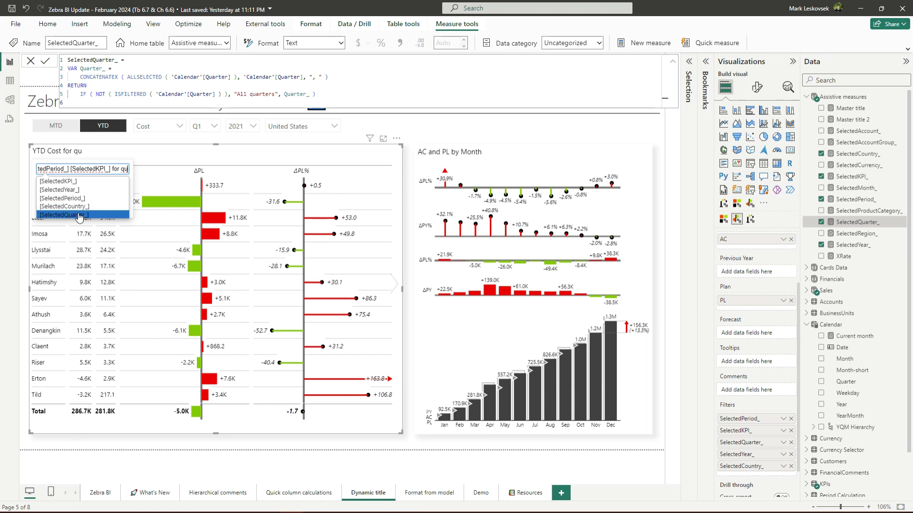
left_click(120, 169)
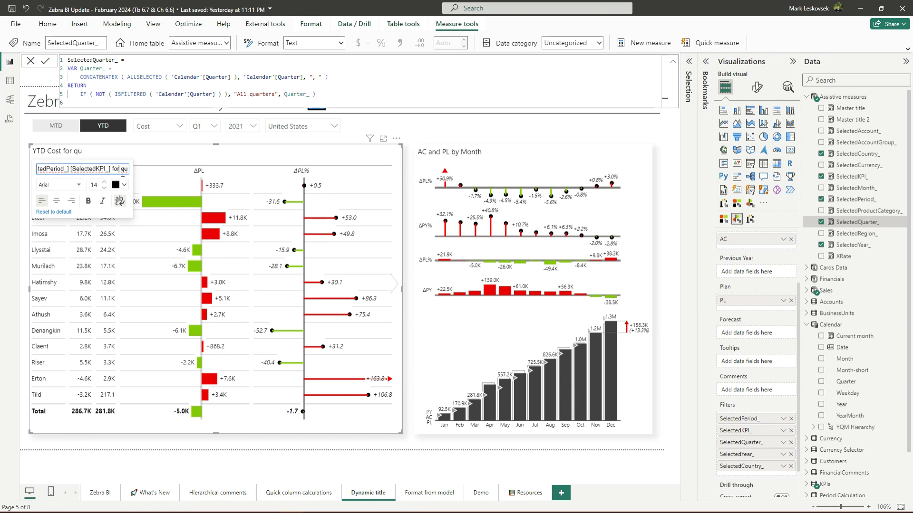
key("BackSpace")
key("BackSpace")
type("[Sel")
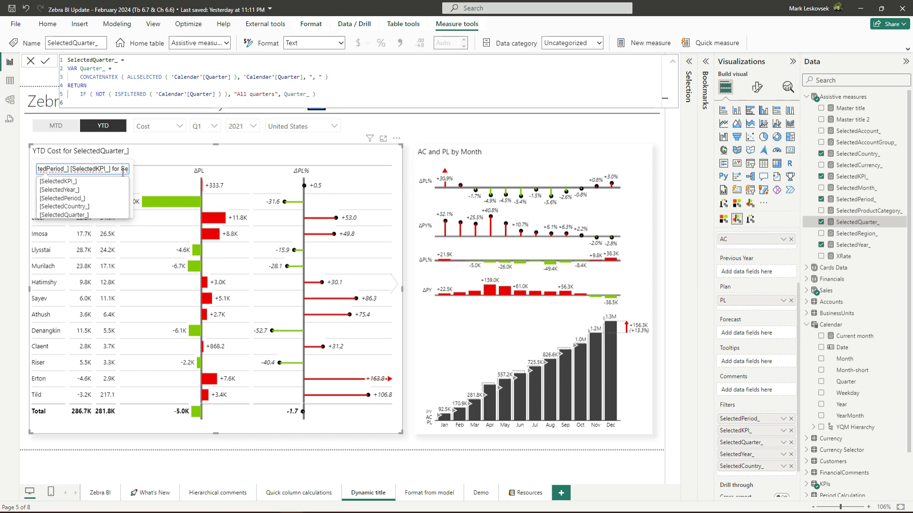
key("End")
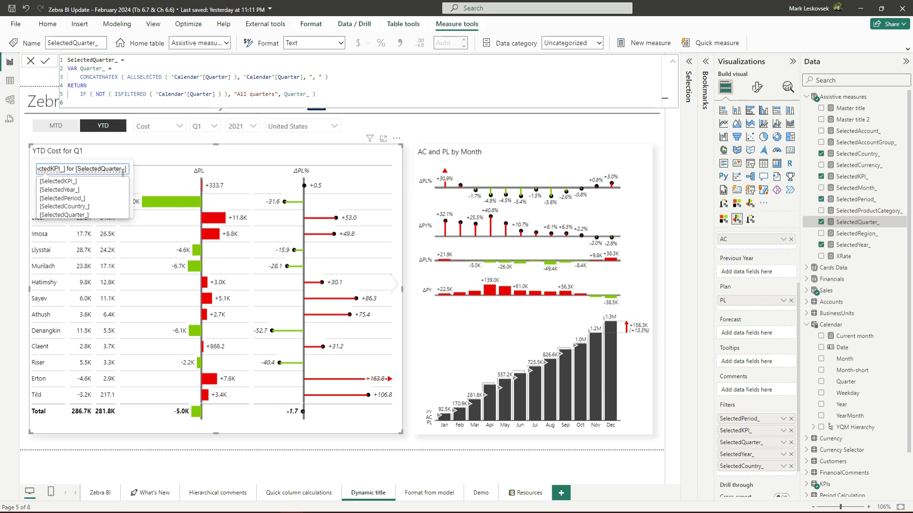
Step: Append [SelectedYear_] and 'in' [SelectedCountry_], making the title 'YTD Cost for Q1 2021 in United States'
type("year")
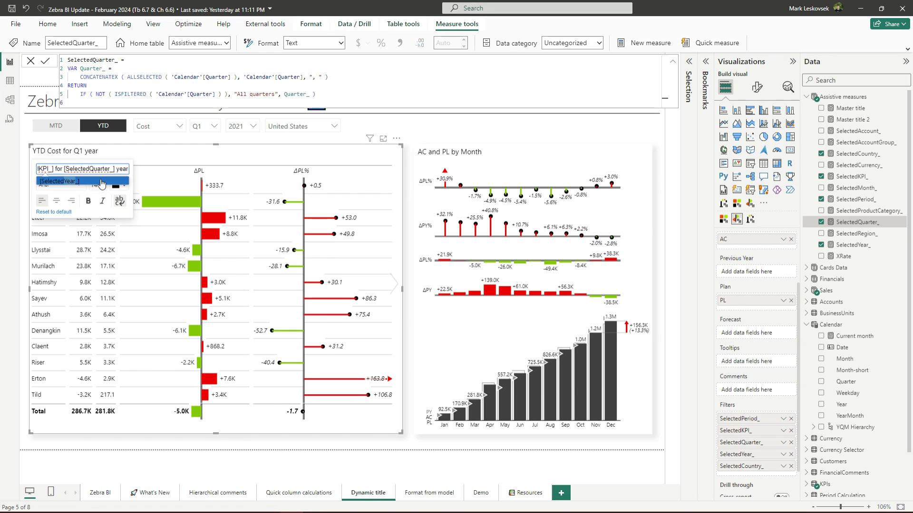
left_click(101, 182)
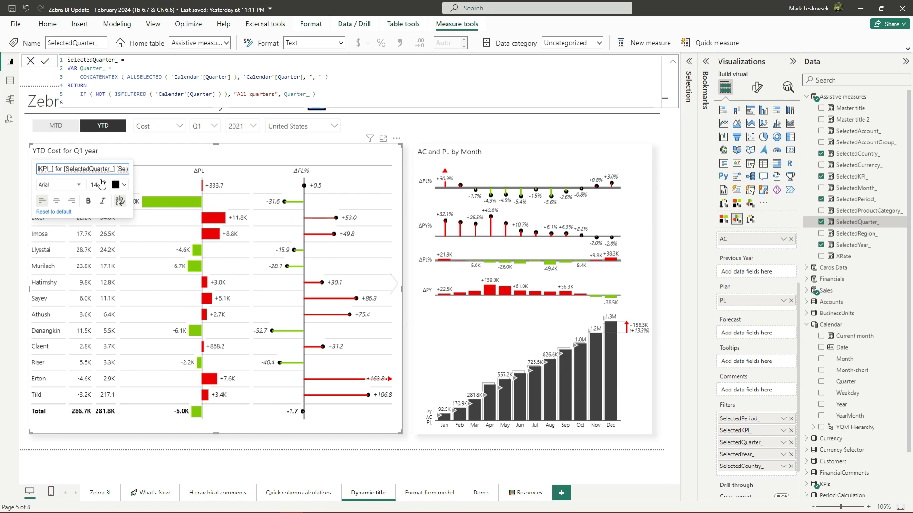
type("in")
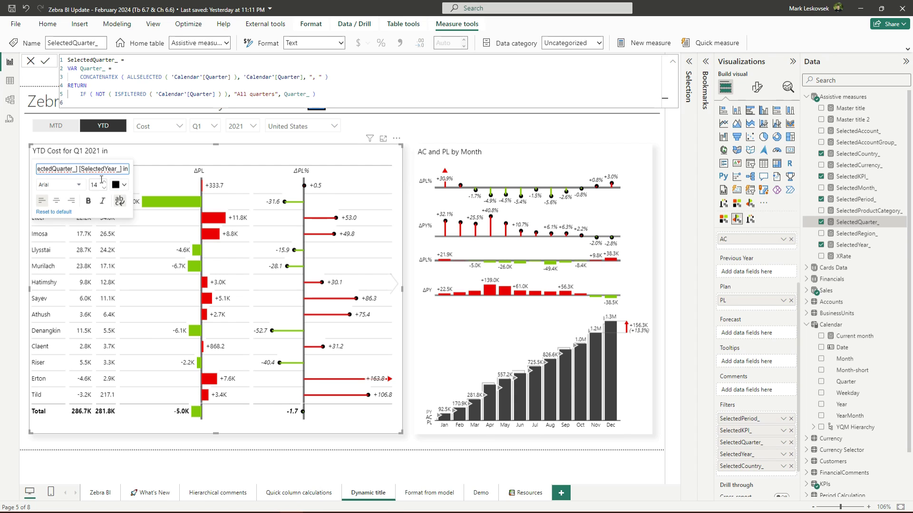
type(" count")
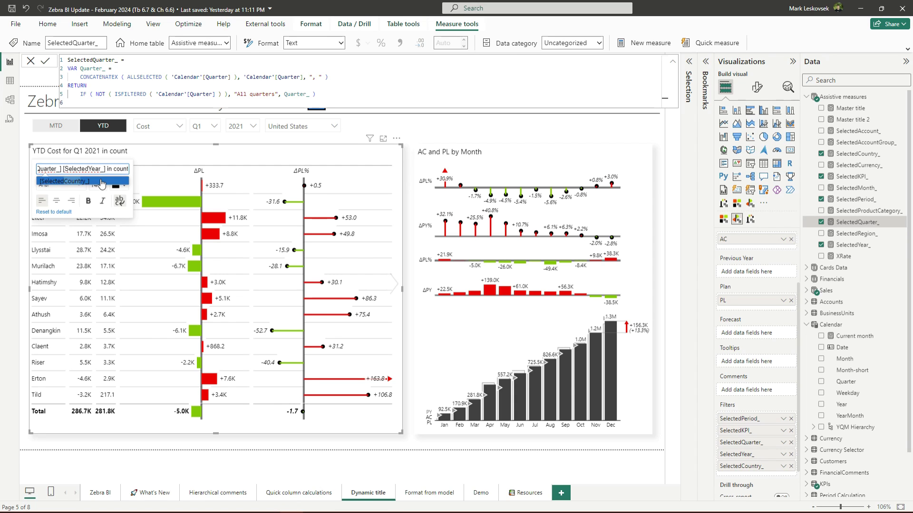
left_click(101, 182)
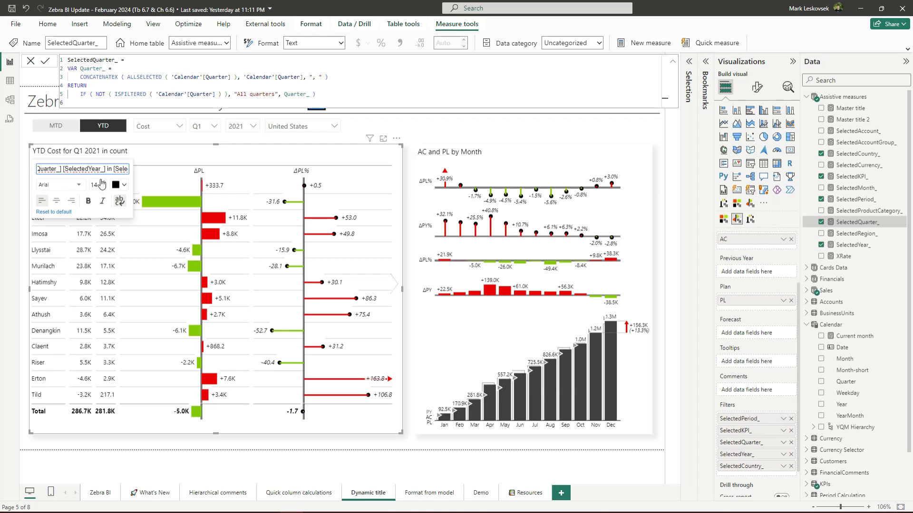
key("Return")
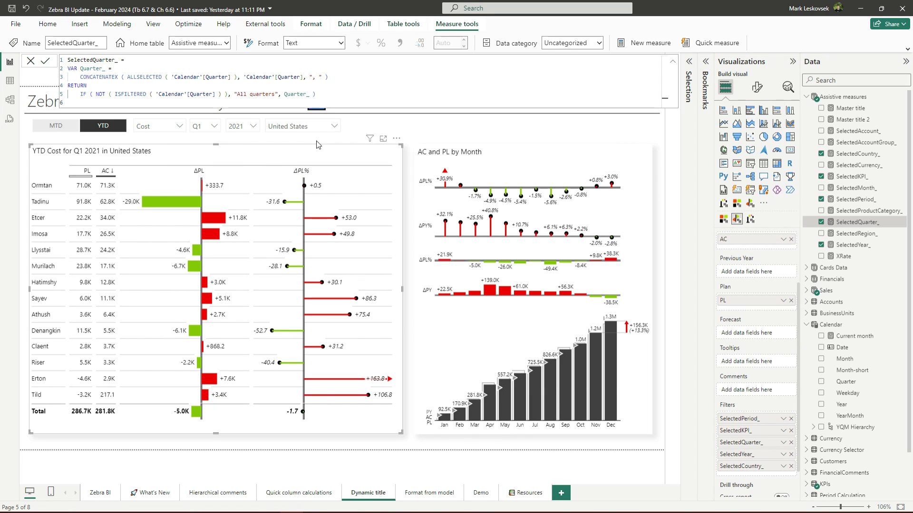
Step: Switch to MTD and keep only Q1 selected, so the title reads 'MTD Cost for Q1 2021 in United States'
left_click(60, 131)
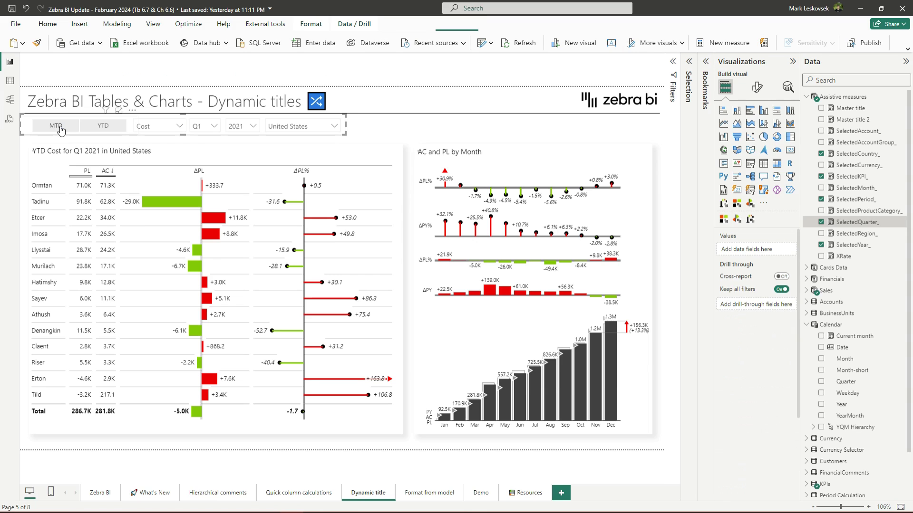
left_click(205, 127)
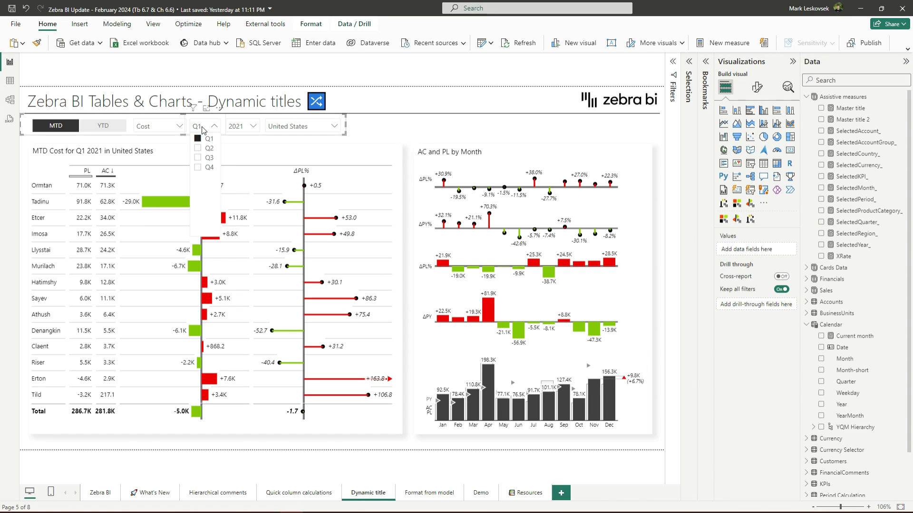
left_click(203, 149)
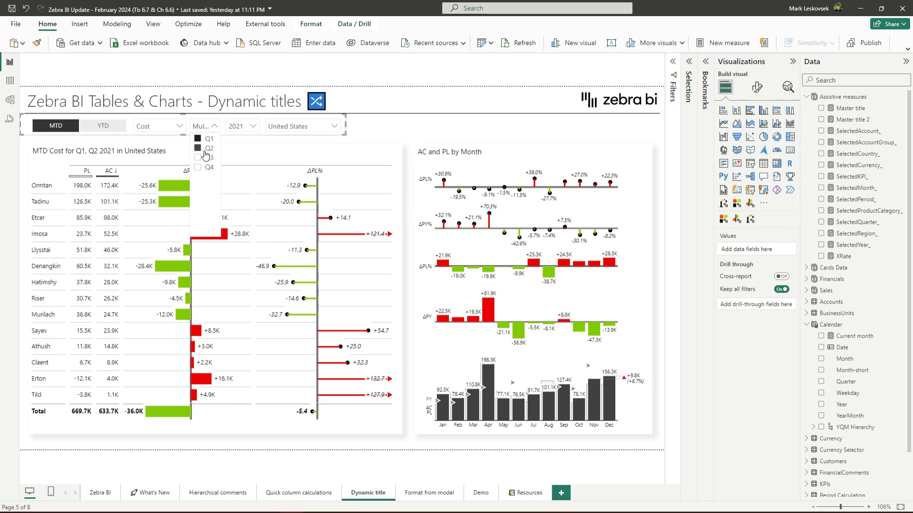
left_click(211, 147)
left_click(212, 147)
left_click(210, 138)
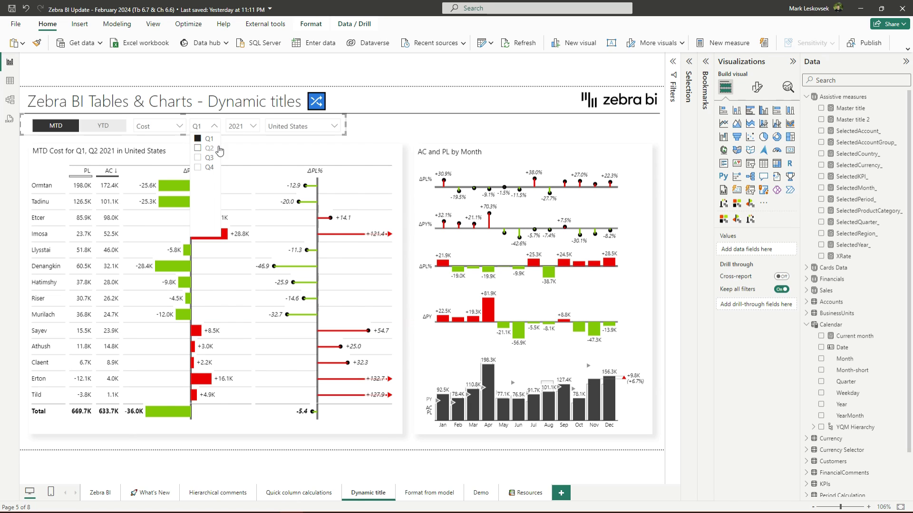
left_click(267, 154)
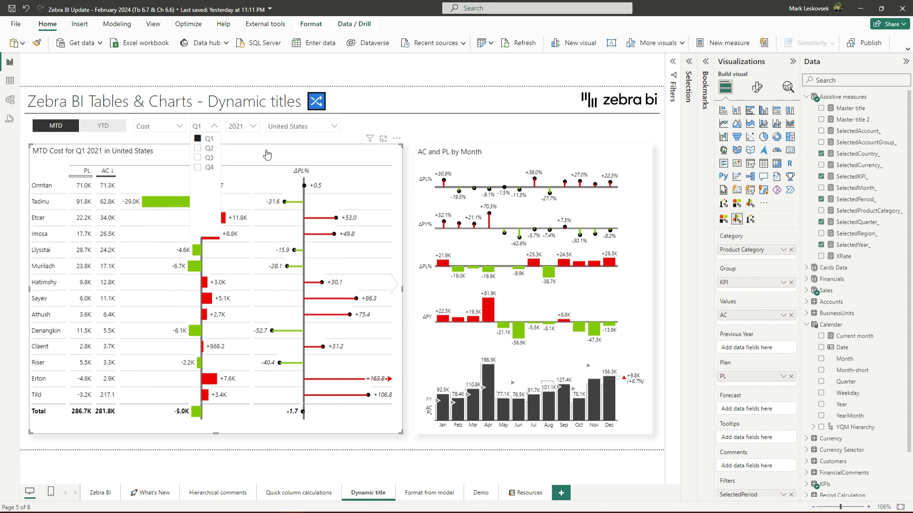
left_click(212, 128)
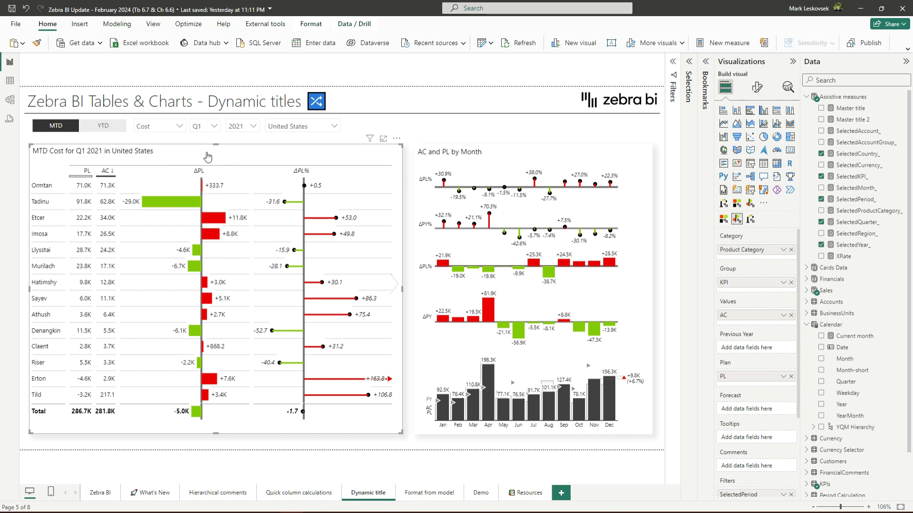
Step: Replace the AC and PL by Month chart's title with the [Master title] measure
left_click(865, 109)
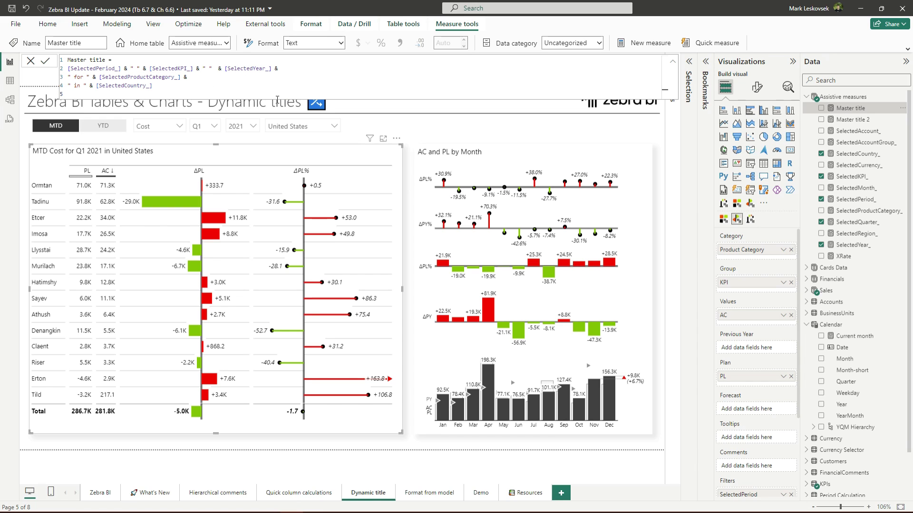
left_click(504, 151)
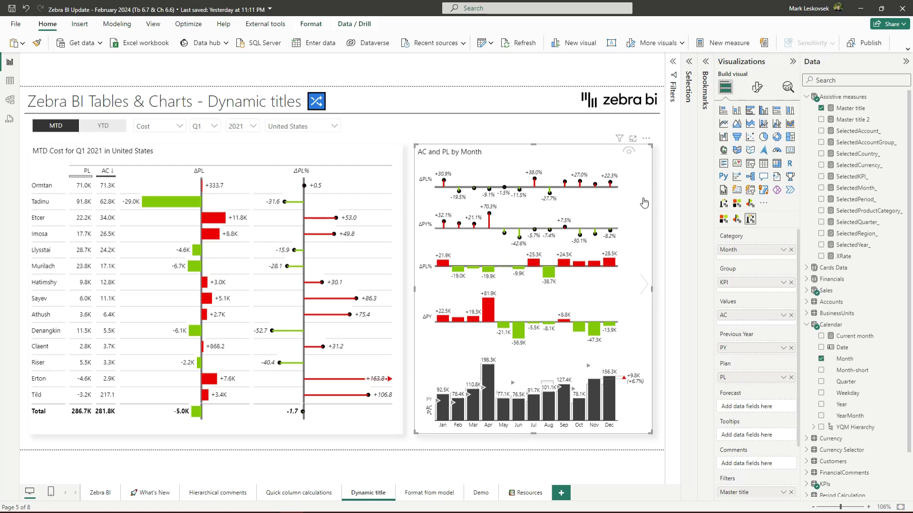
scroll(763, 328, "down", 2)
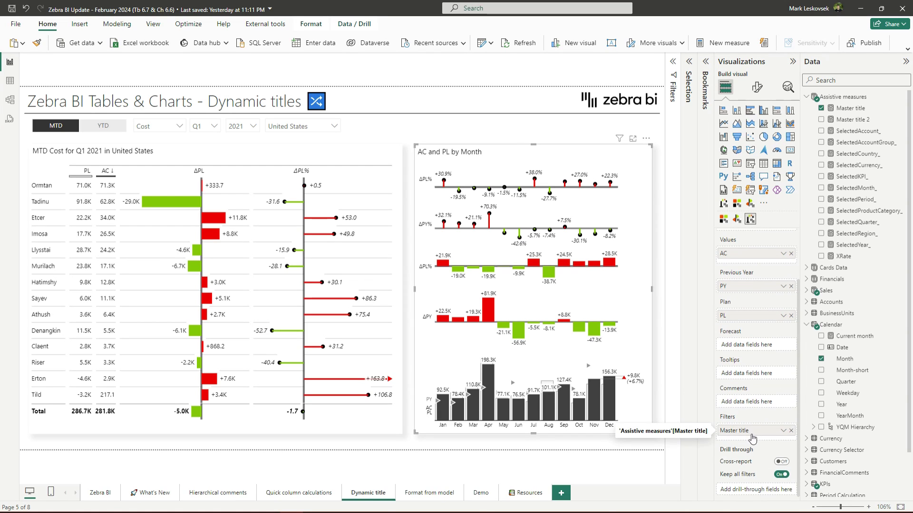
left_click(486, 154)
left_click_drag(488, 168, 422, 169)
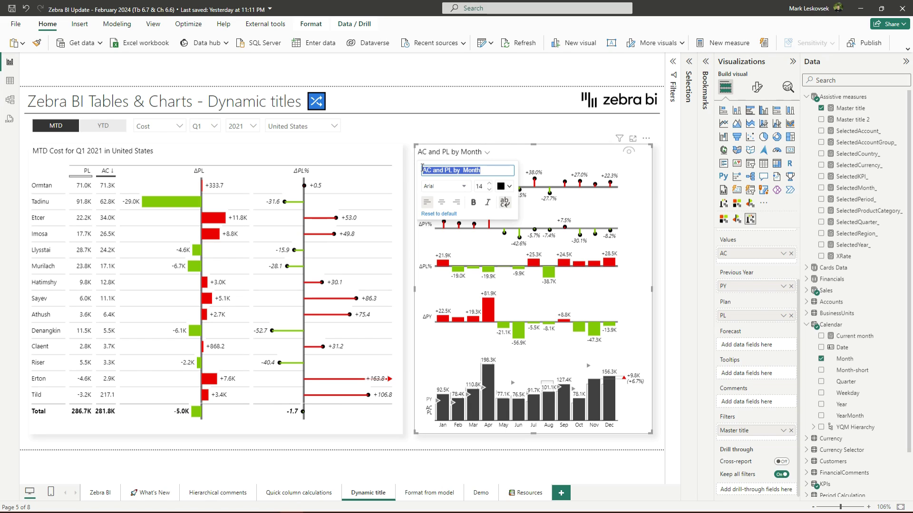
type("mas")
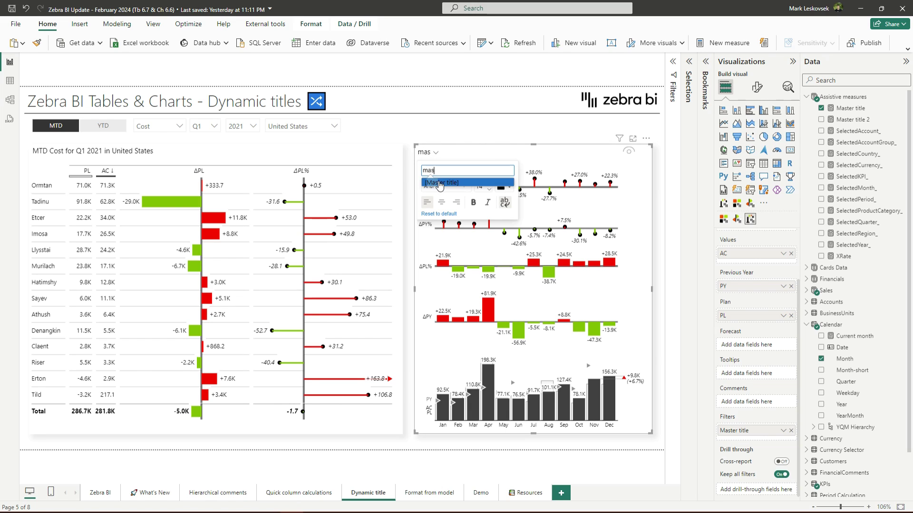
left_click(439, 183)
key("Return")
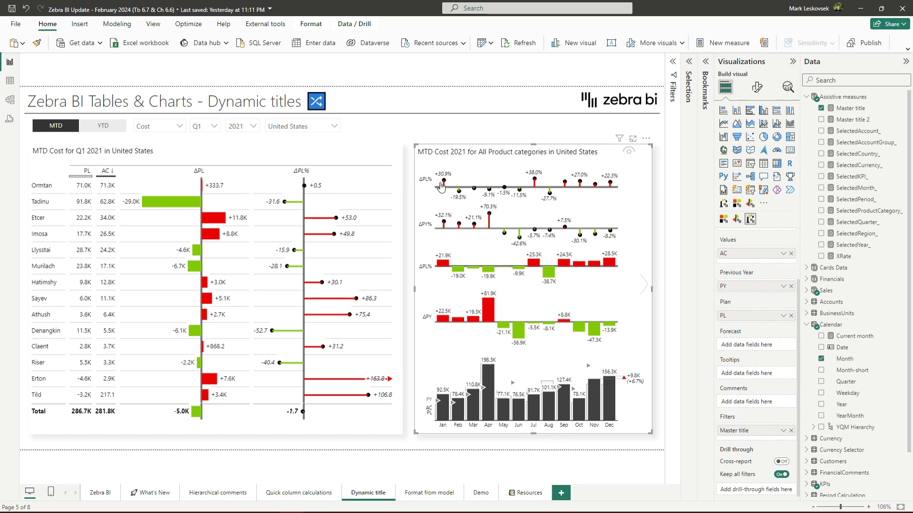
Step: Test the chart title by cross-filtering to Etcer, Llysstai and Murilach, then clear the filter
left_click(42, 222)
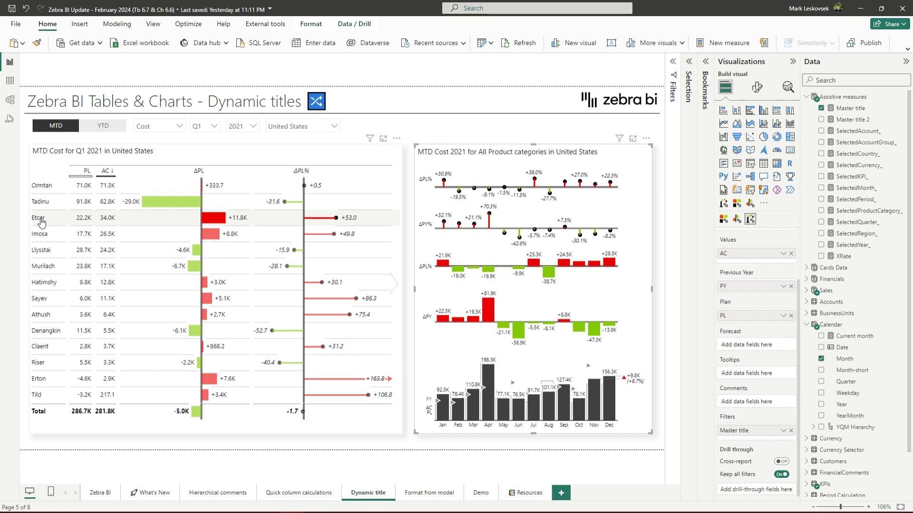
left_click(42, 222)
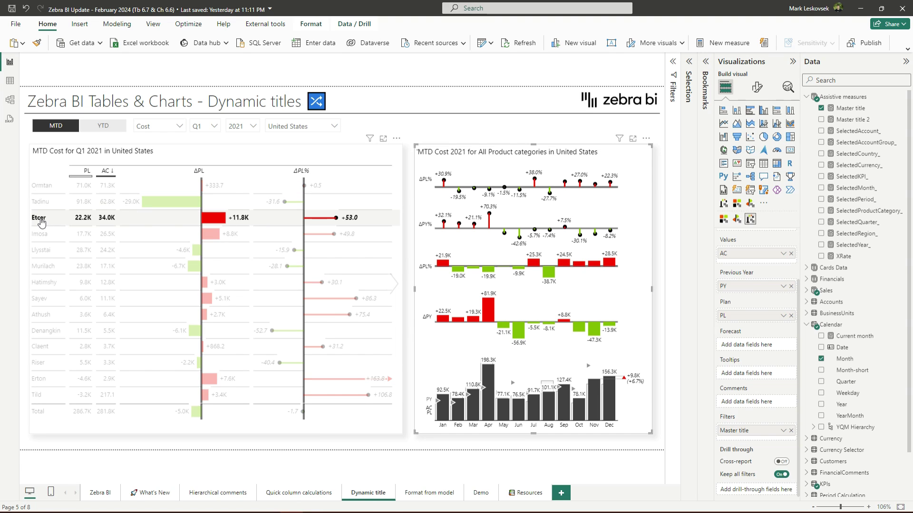
left_click(46, 249)
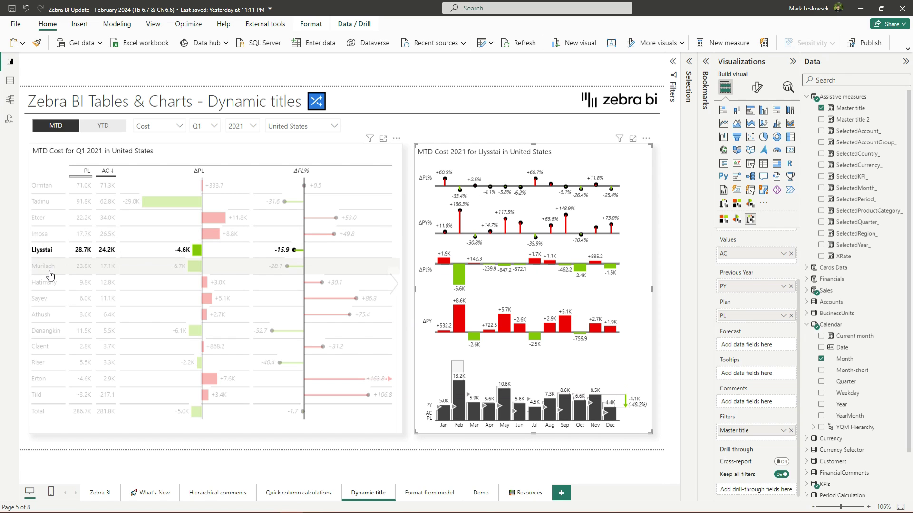
left_click(47, 267)
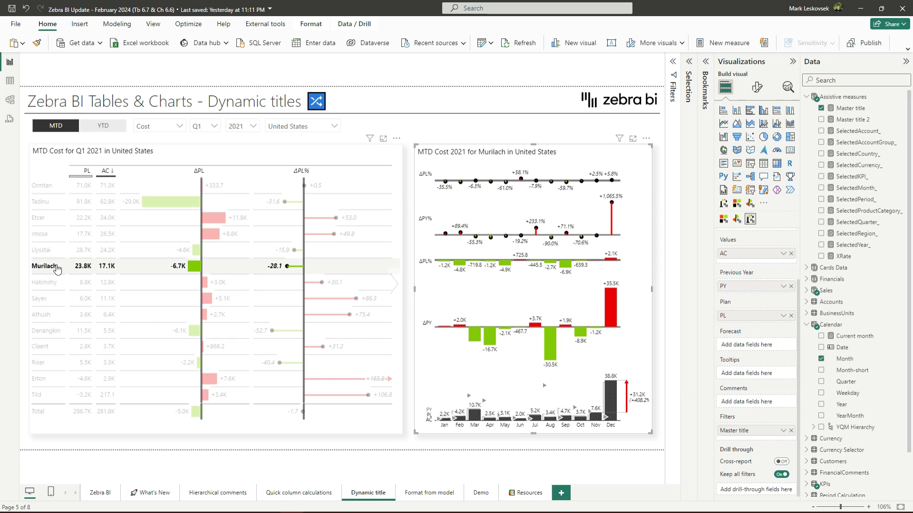
left_click(57, 269)
left_click(461, 107)
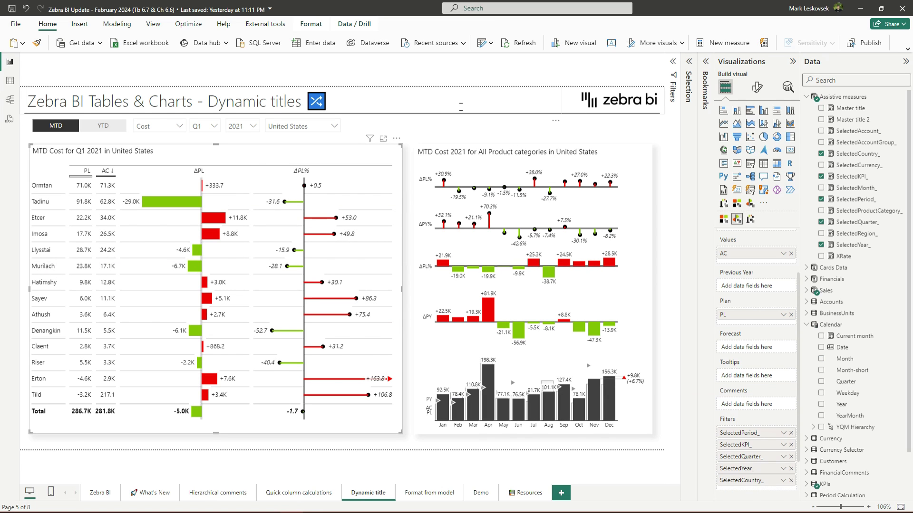
Step: Deselect the report title visual
left_click(426, 118)
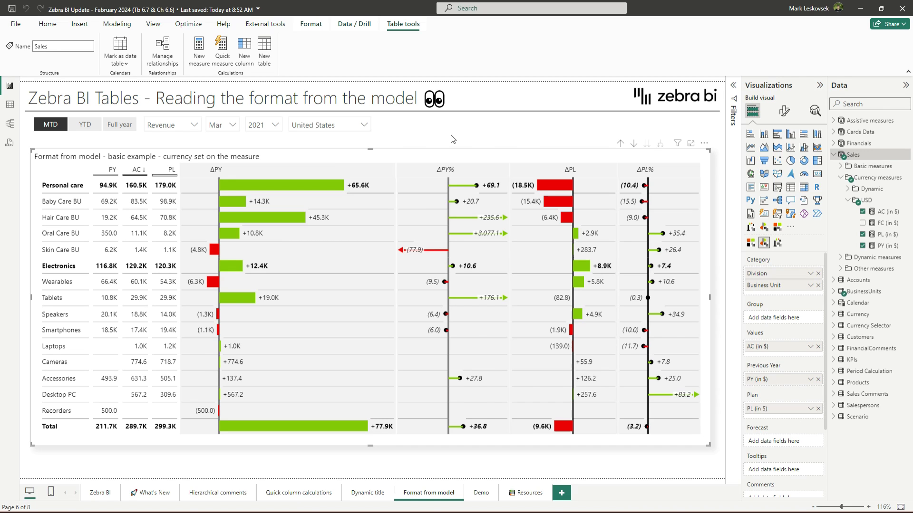
Step: Deselect the Sales table and inspect the PL (in $) measure's Currency format with 2 decimals
left_click(451, 135)
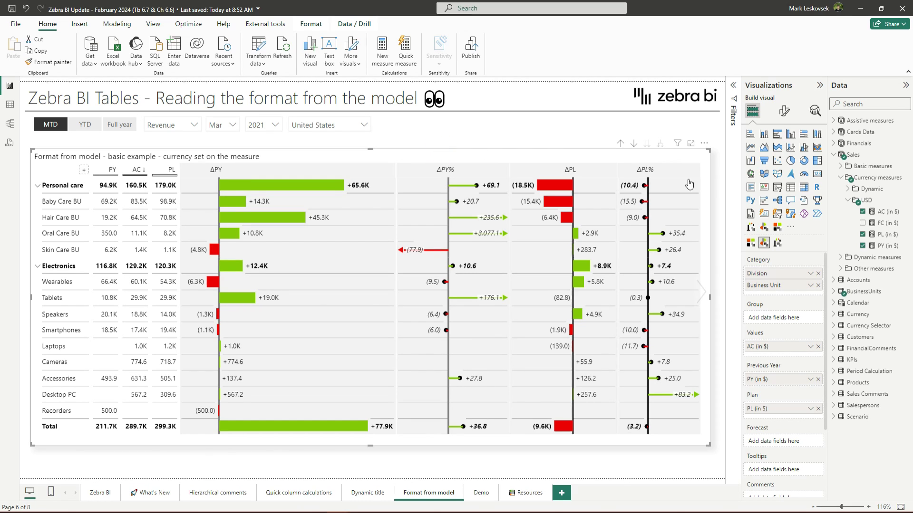
left_click(885, 238)
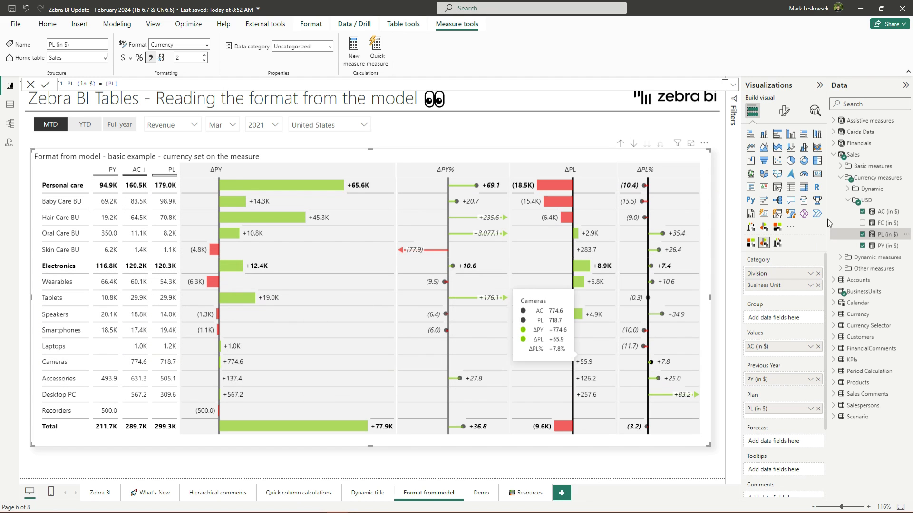
Step: Set the table's data label units to PowerBI so full dollar values appear
left_click(785, 112)
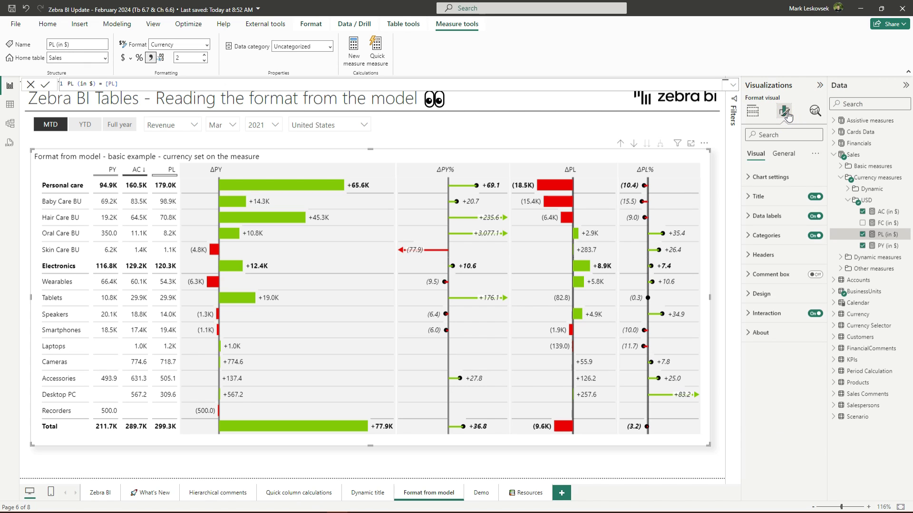
left_click(771, 217)
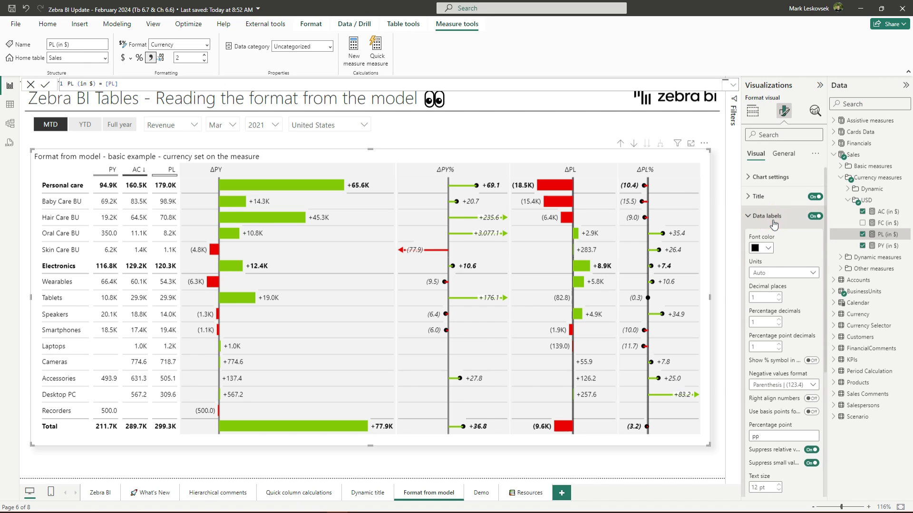
left_click(767, 274)
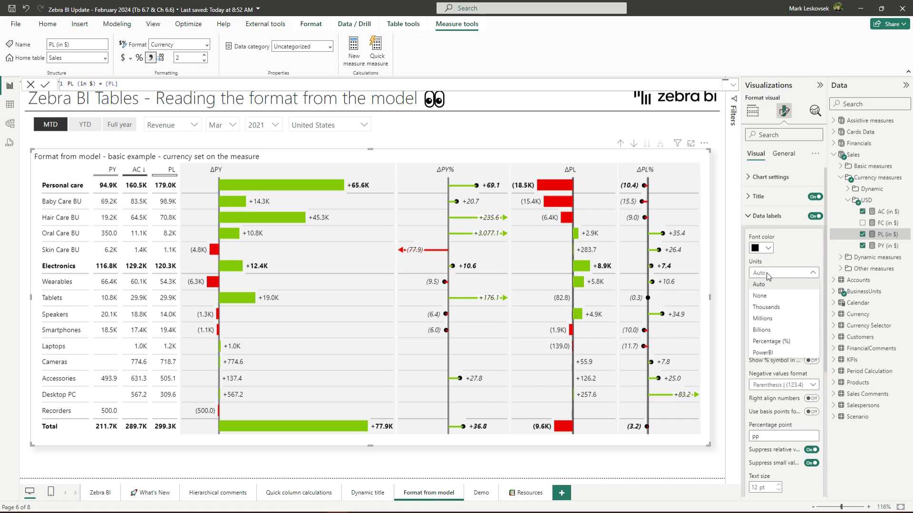
left_click(770, 352)
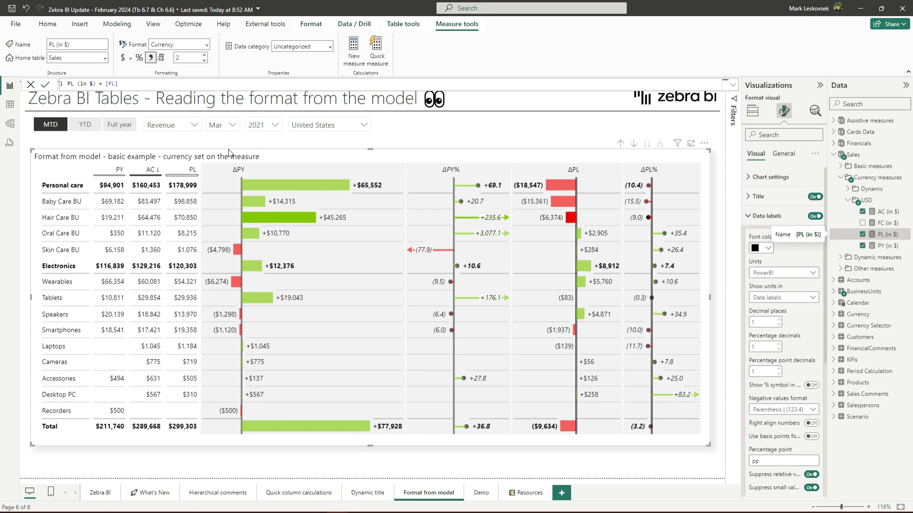
mouse_move(185, 208)
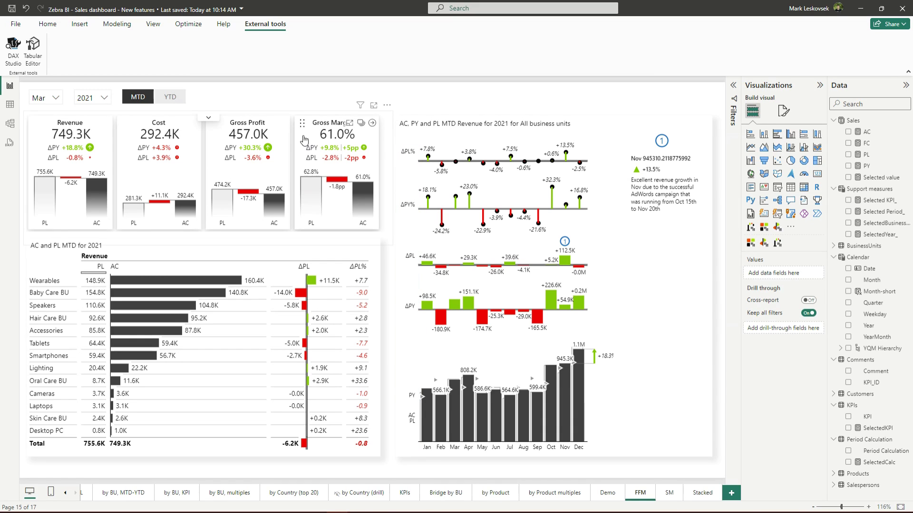
Step: Cycle through the Cost, Gross Margin % and Gross Profit KPI cards, ending on Gross Margin %
left_click(127, 141)
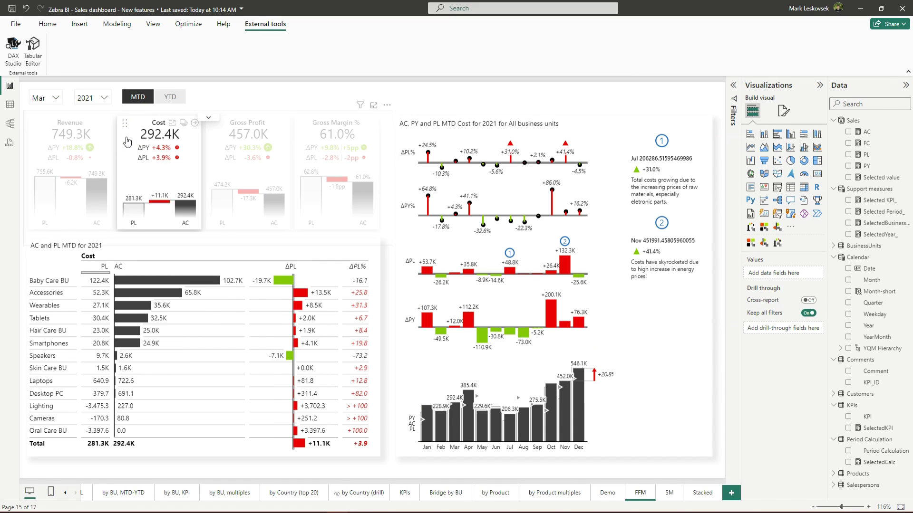
left_click(311, 138)
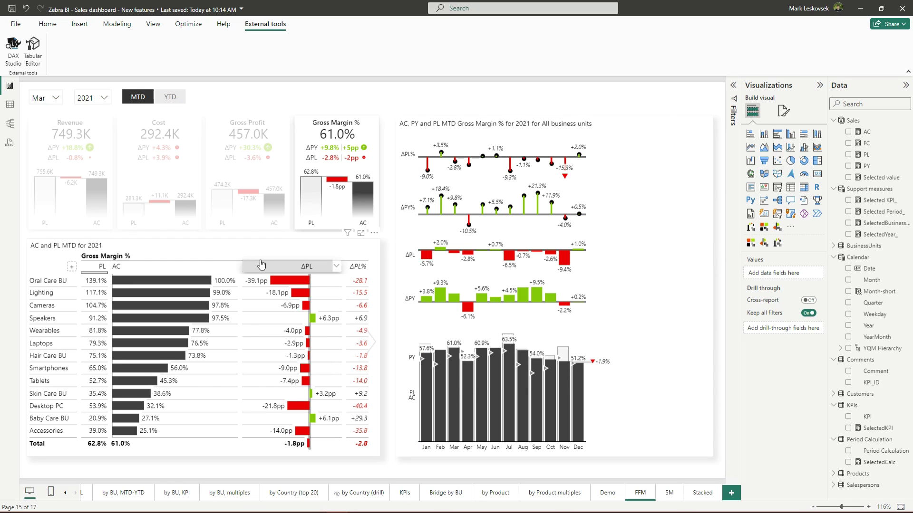
left_click(240, 295)
left_click(158, 250)
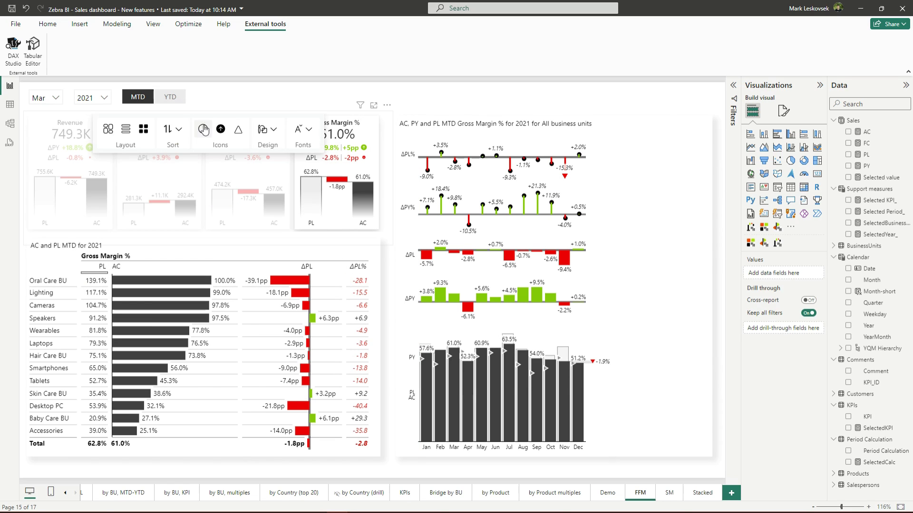
left_click(214, 161)
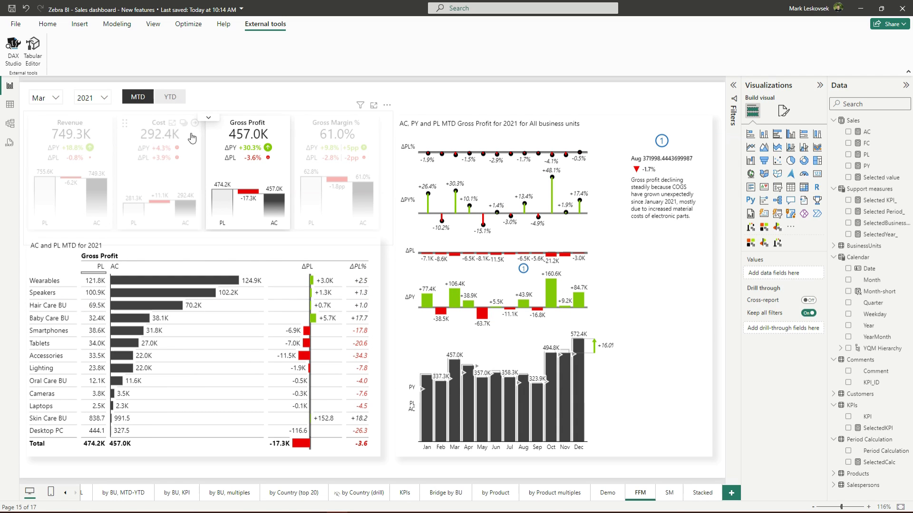
left_click(308, 142)
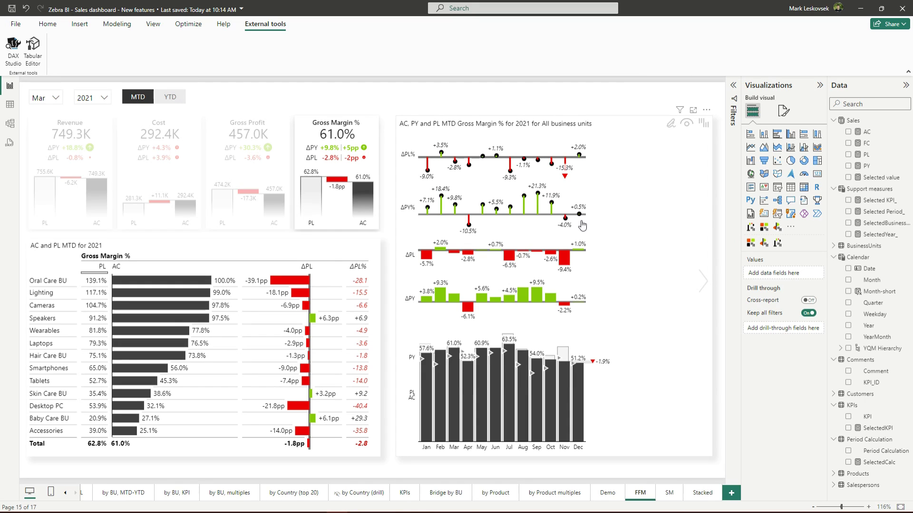
Step: Clear the KPI card selection on the canvas so the report shows Revenue again
left_click(581, 221)
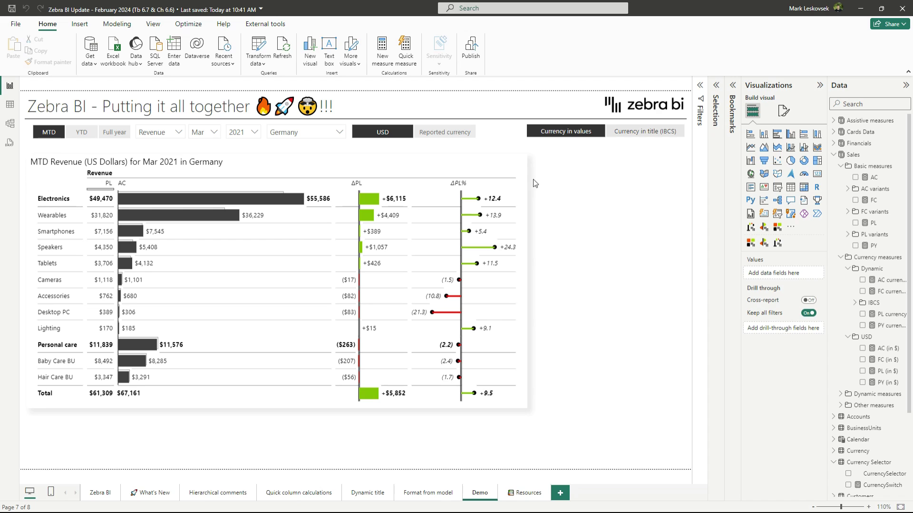
left_click(340, 136)
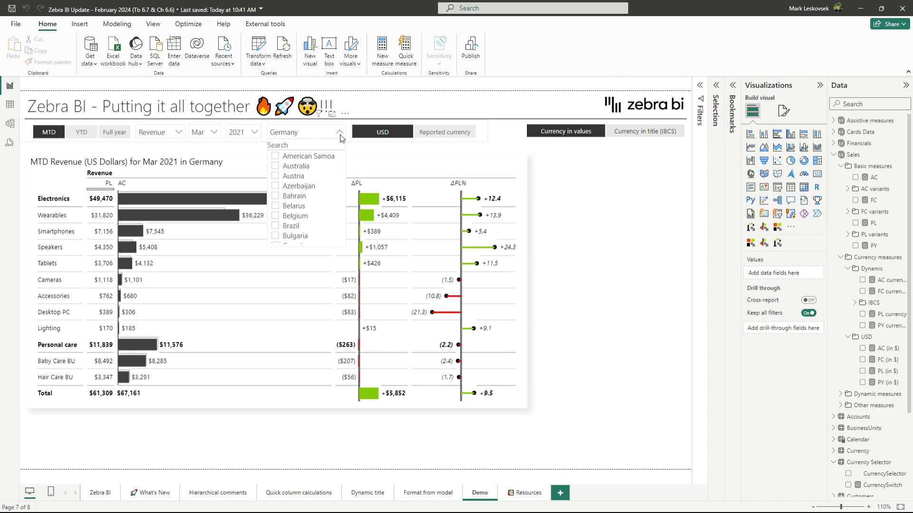
left_click(340, 135)
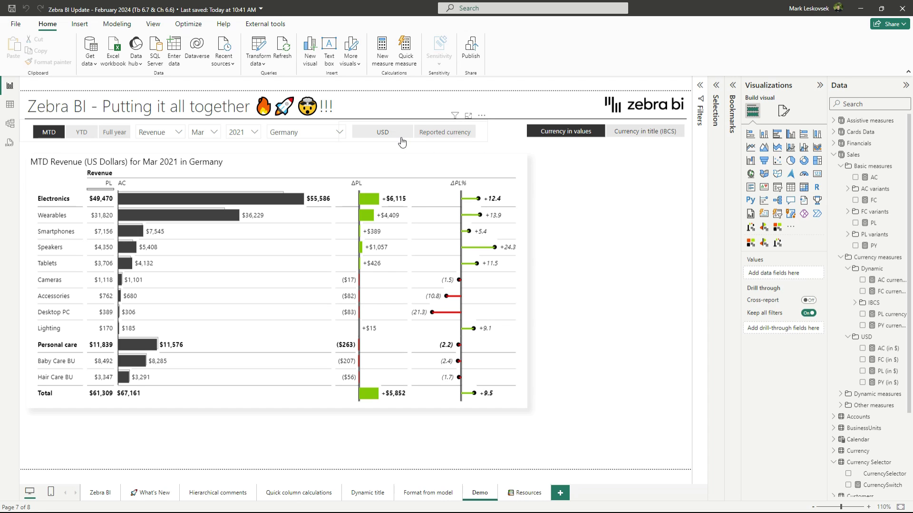
left_click(381, 136)
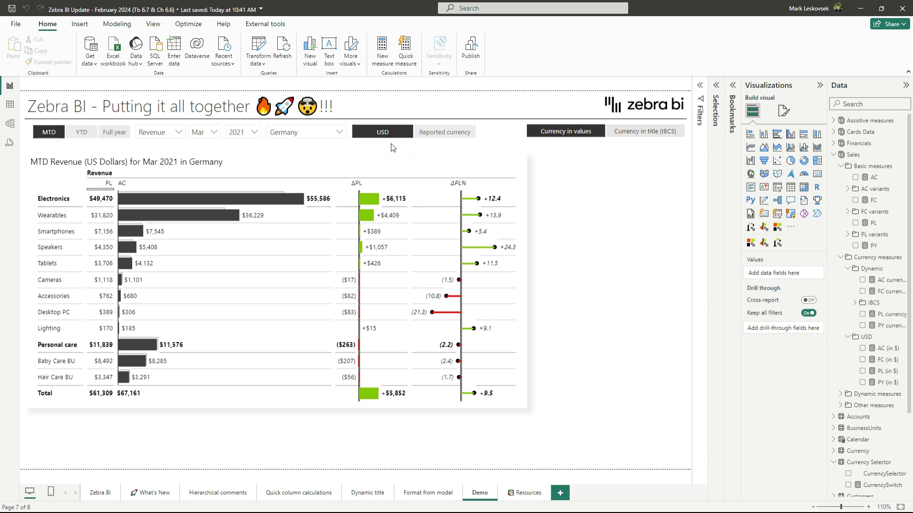
left_click(447, 136)
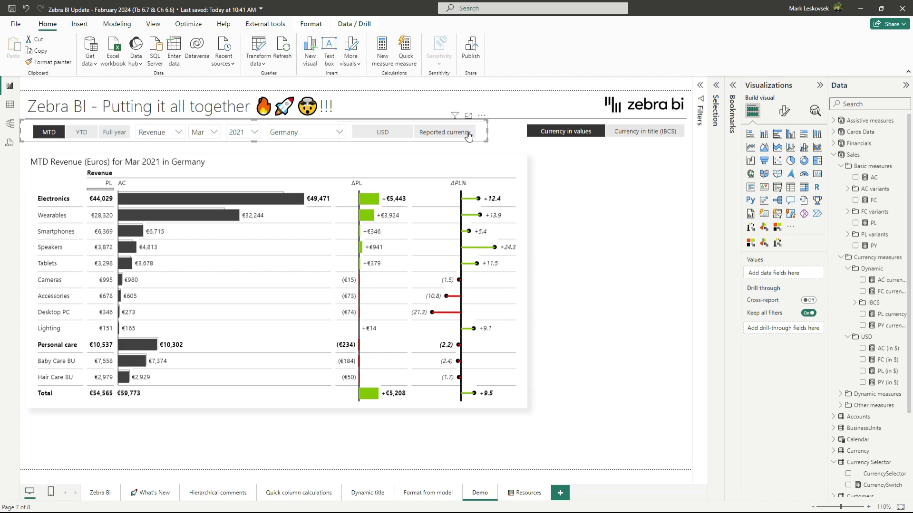
mouse_move(337, 203)
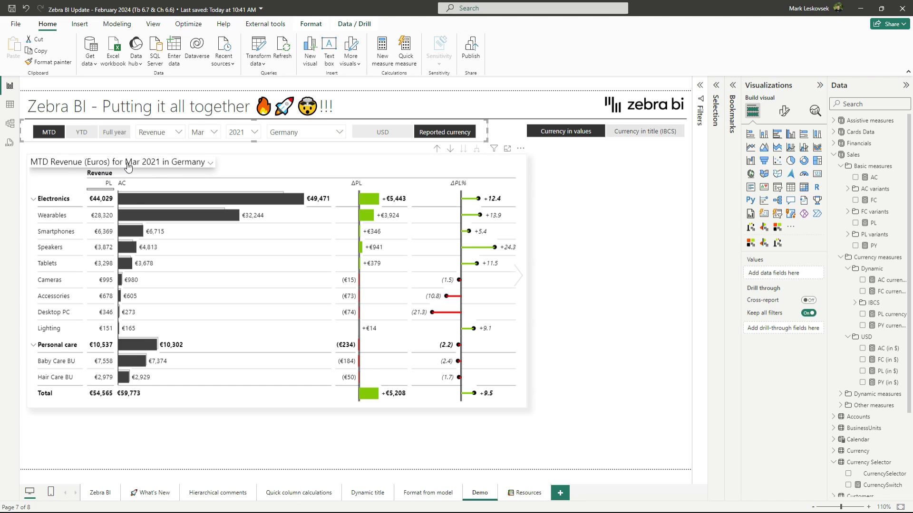
left_click(396, 138)
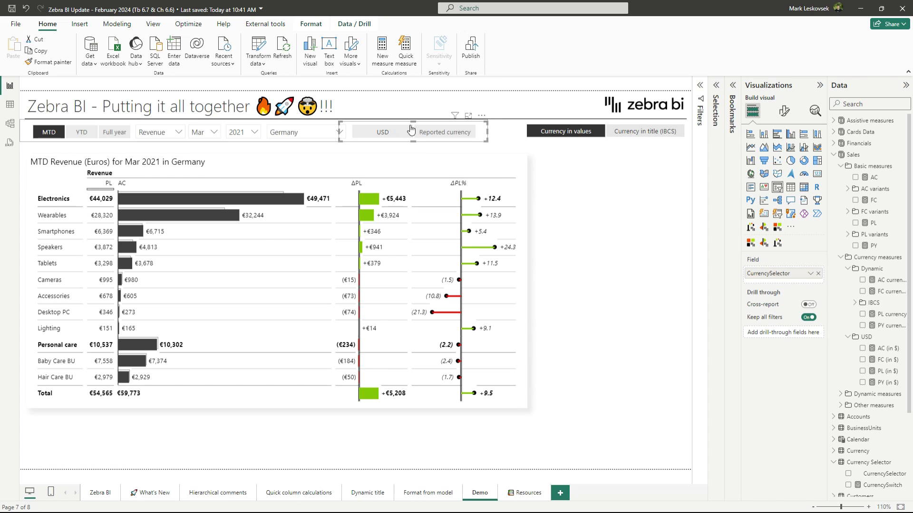
left_click(169, 134)
left_click(160, 156)
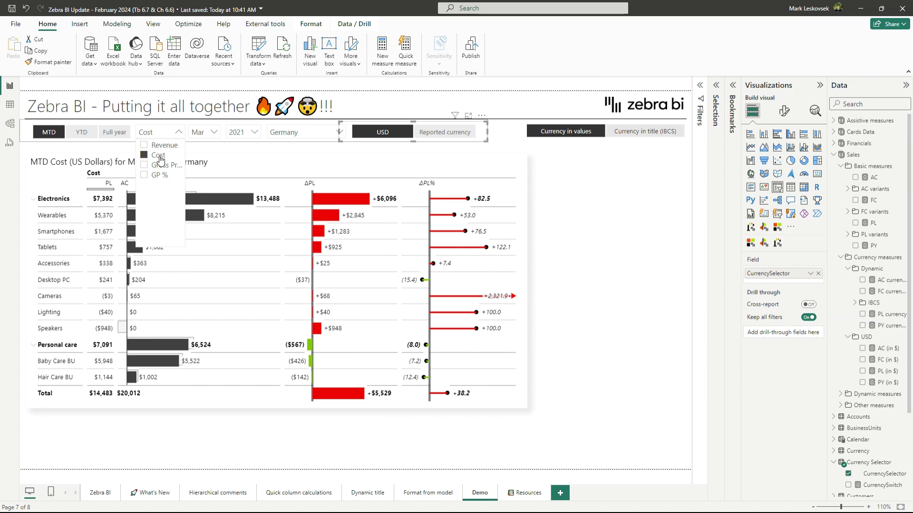
left_click(161, 145)
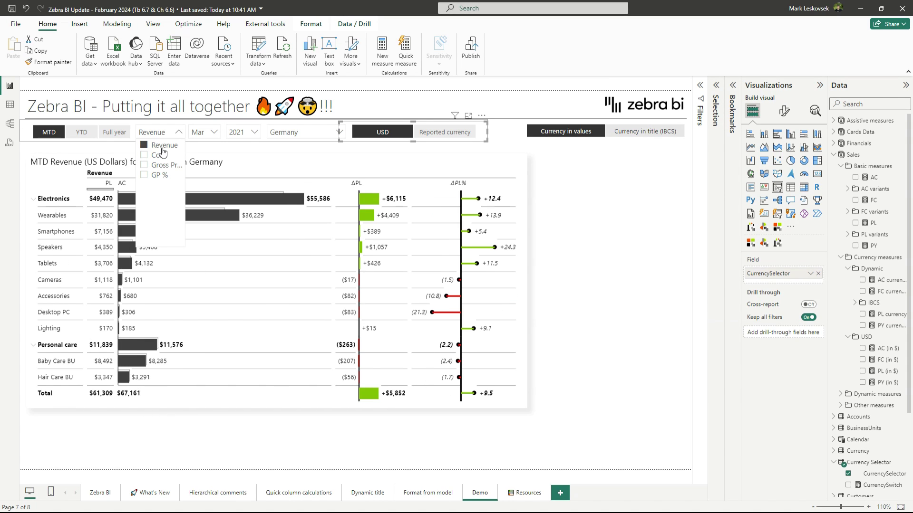
left_click(315, 131)
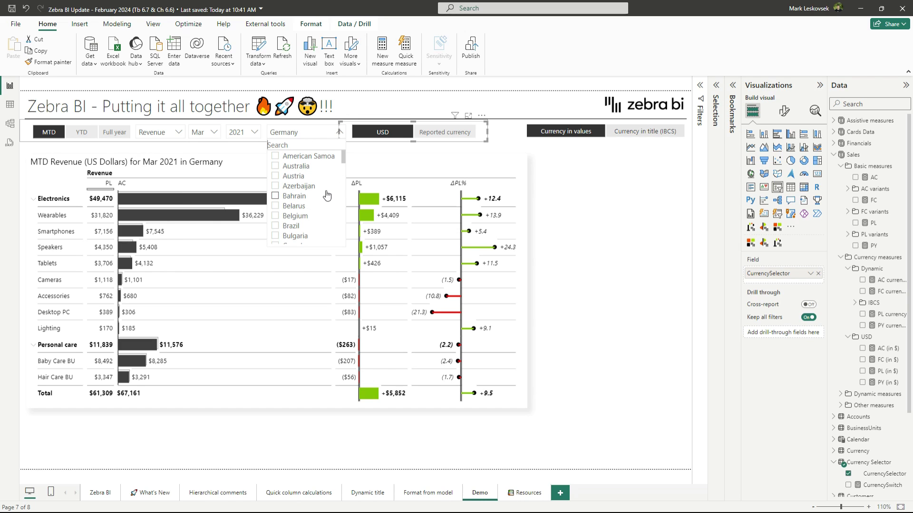
scroll(316, 200, "down", 2)
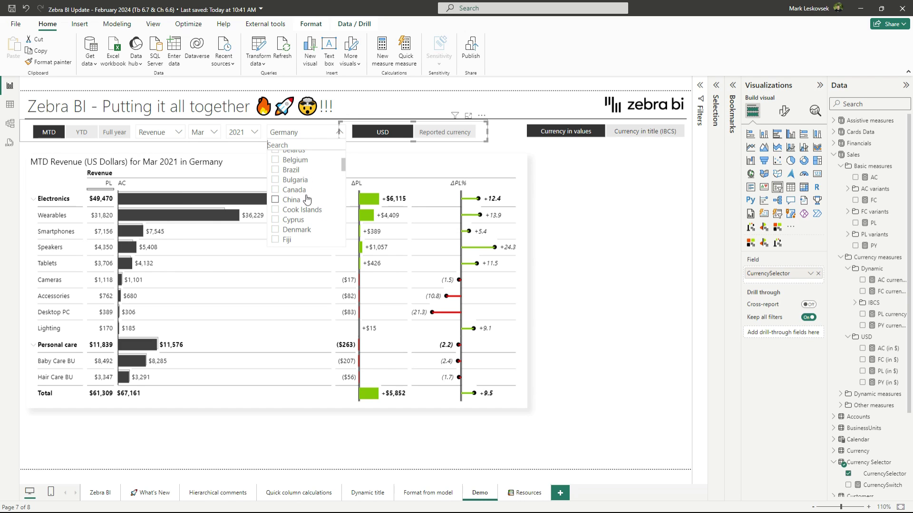
left_click(301, 191)
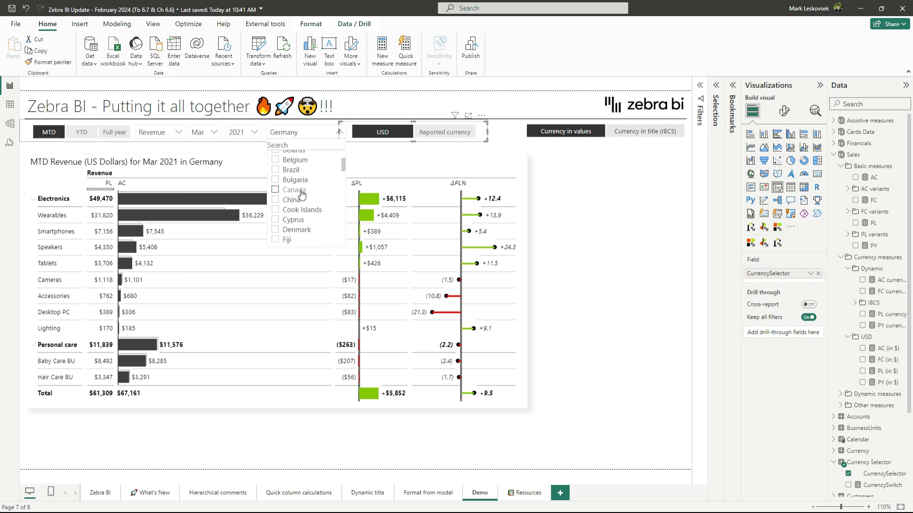
left_click(438, 135)
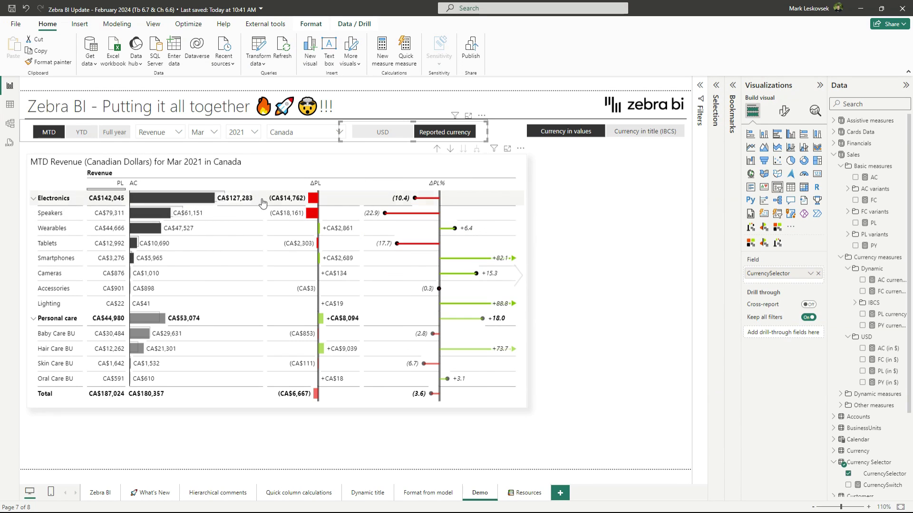
left_click(307, 138)
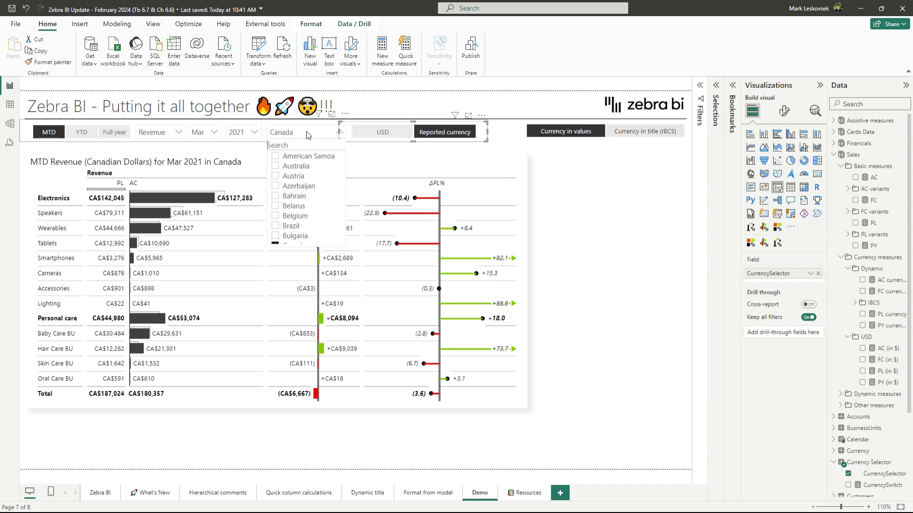
scroll(313, 188, "down", 3)
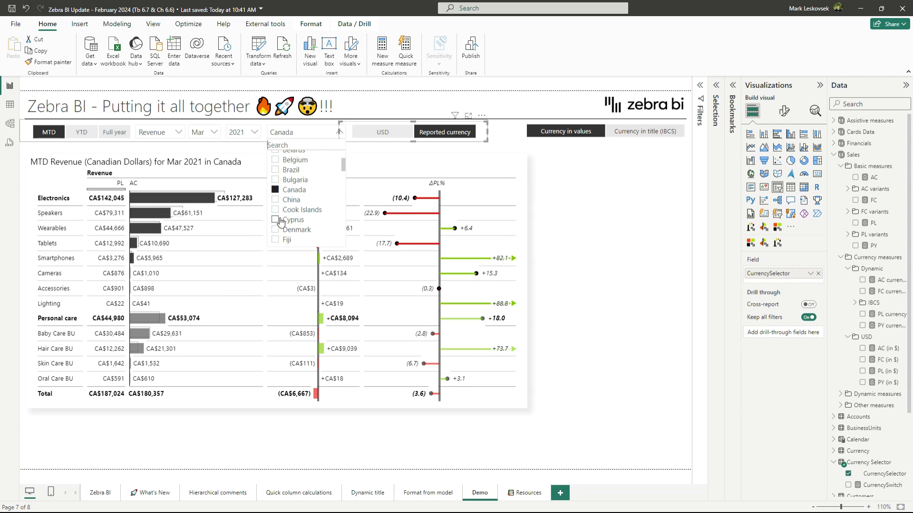
scroll(313, 200, "down", 3)
scroll(312, 207, "down", 3)
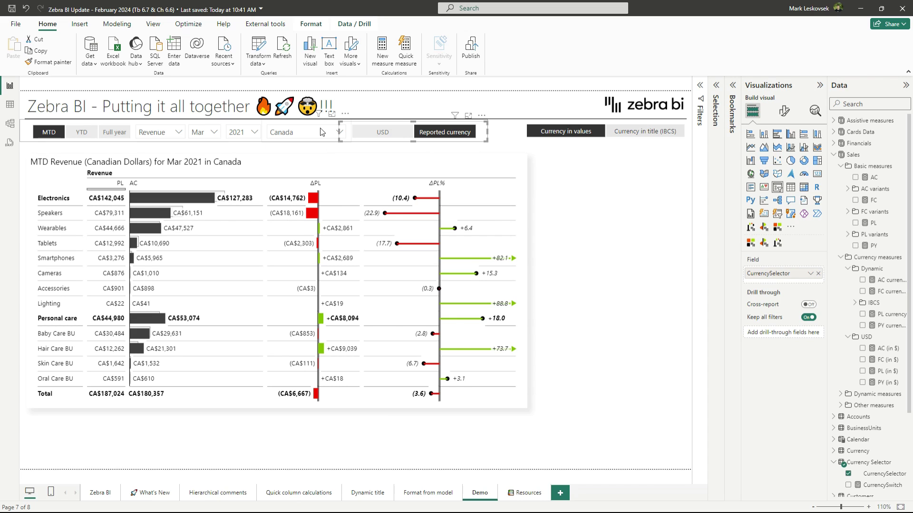
left_click(305, 145)
type("germa")
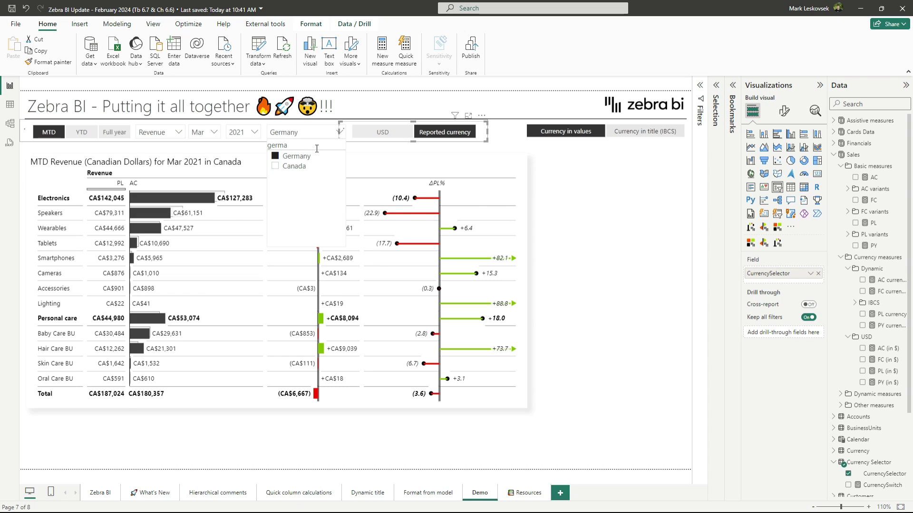
left_click(300, 157)
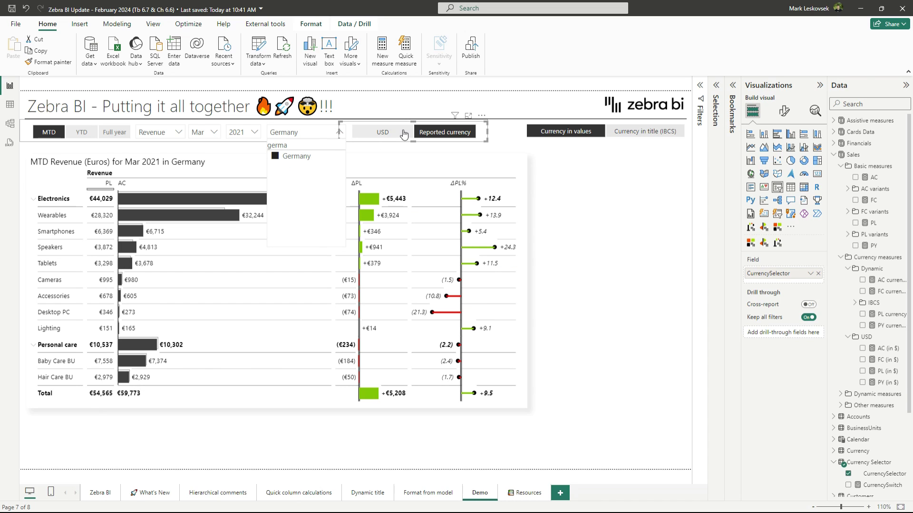
left_click(441, 135)
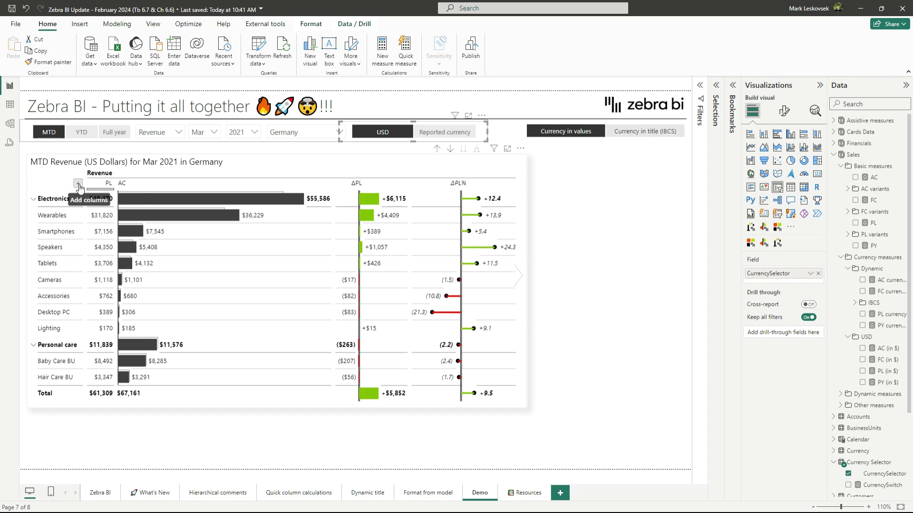
Step: Add Running total and % of grand total quick-calculation columns to the table
left_click(76, 180)
mouse_move(105, 218)
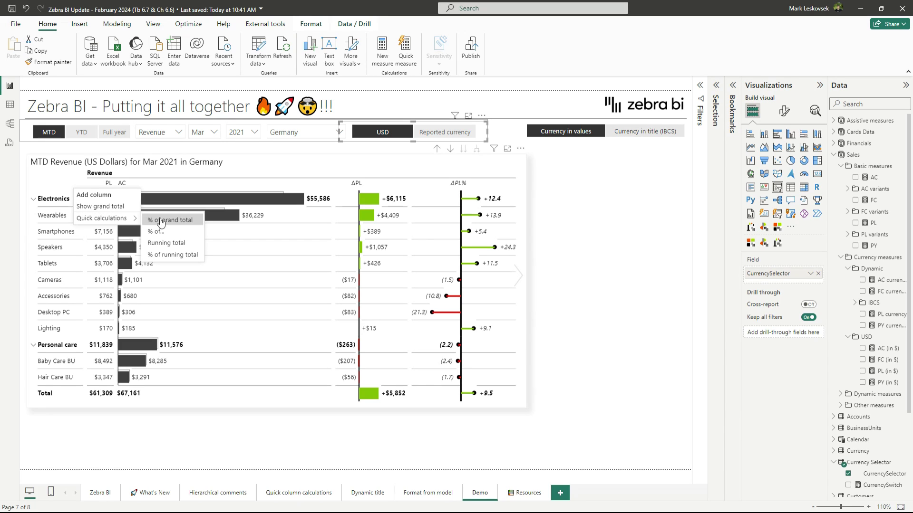
left_click(174, 243)
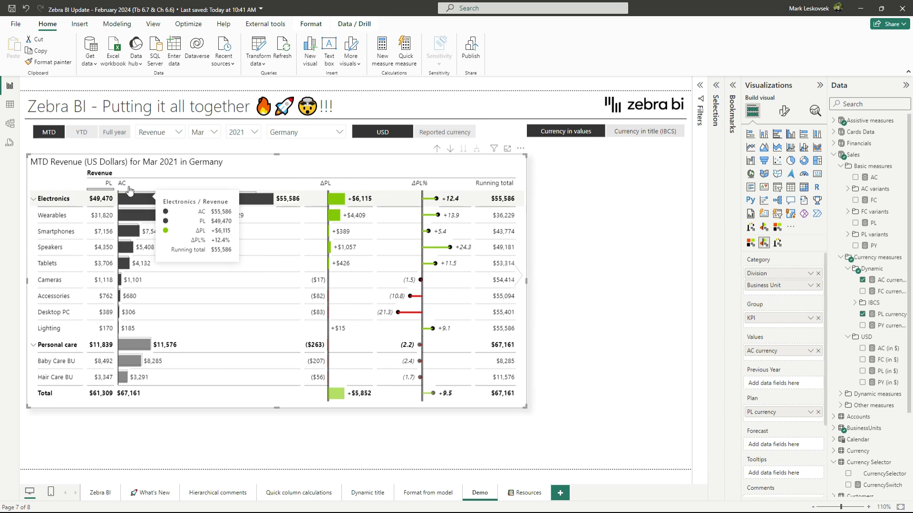
mouse_move(109, 218)
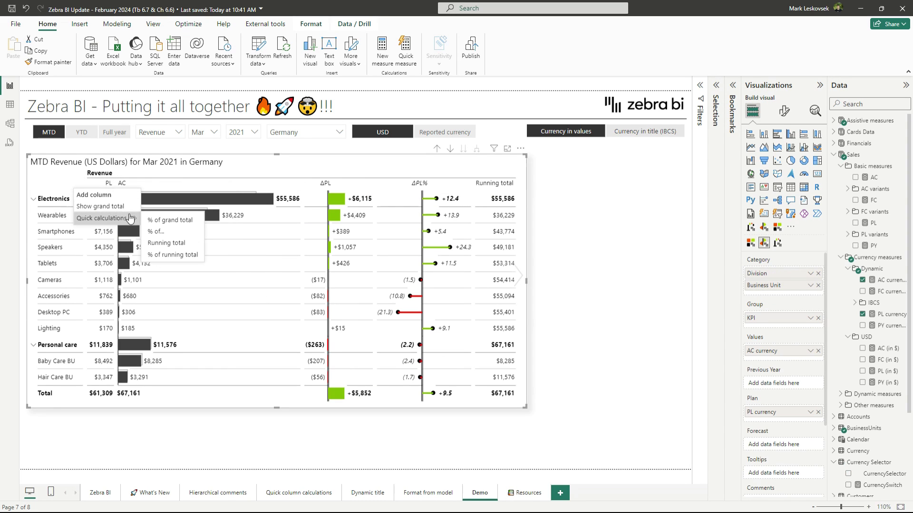
left_click(157, 219)
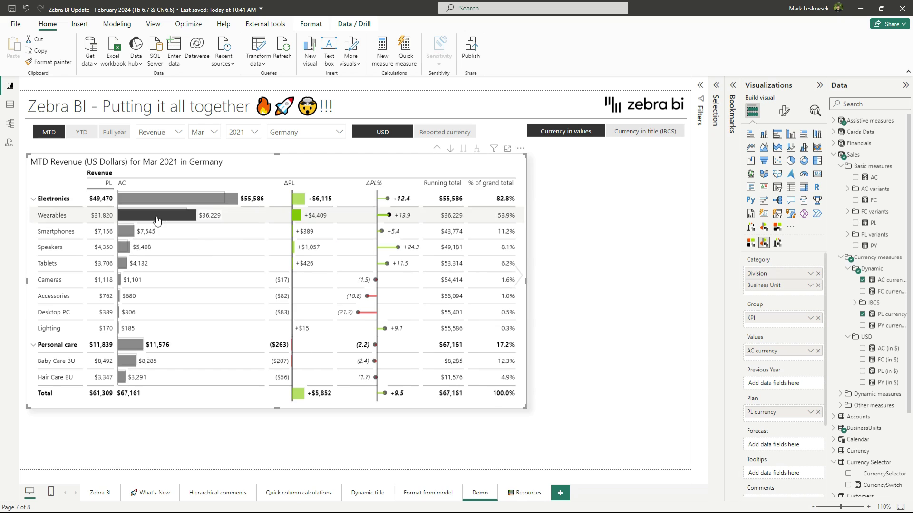
Step: Show % of grand total as a lollipop chart and retitle it '% of GT'
left_click(516, 185)
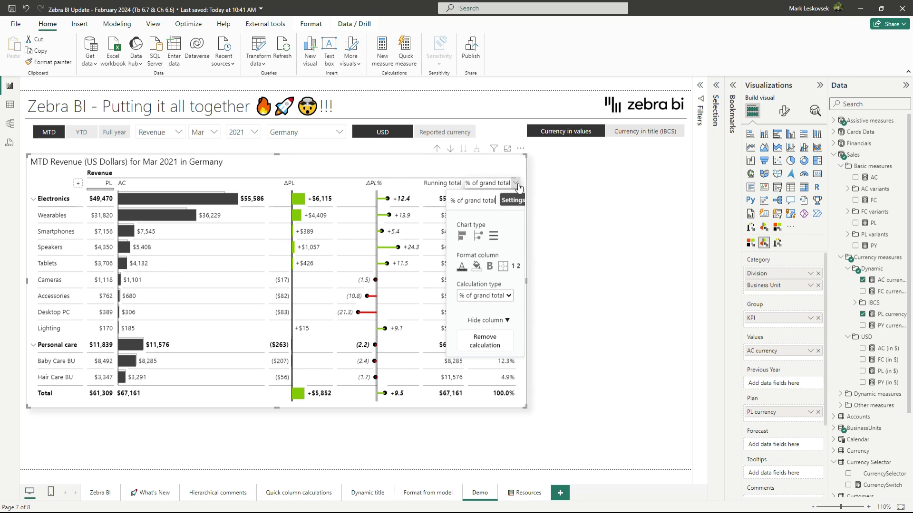
left_click(481, 236)
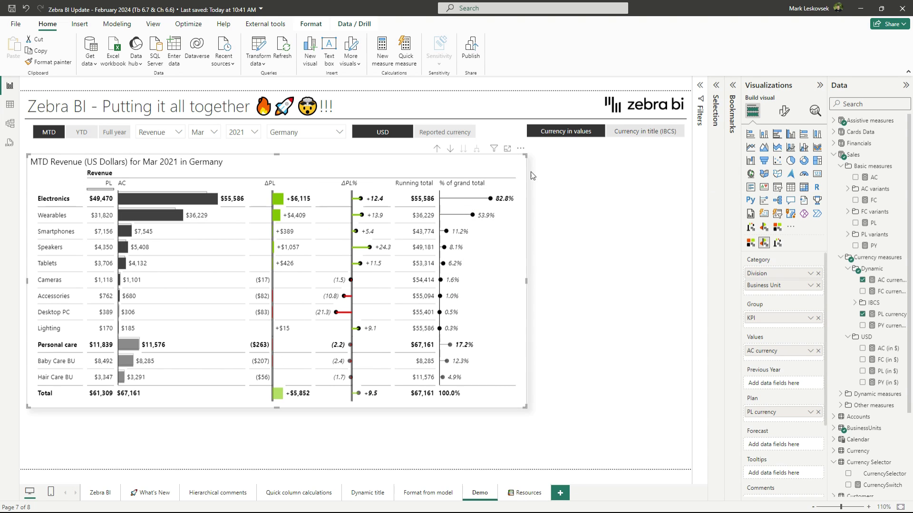
left_click(508, 185)
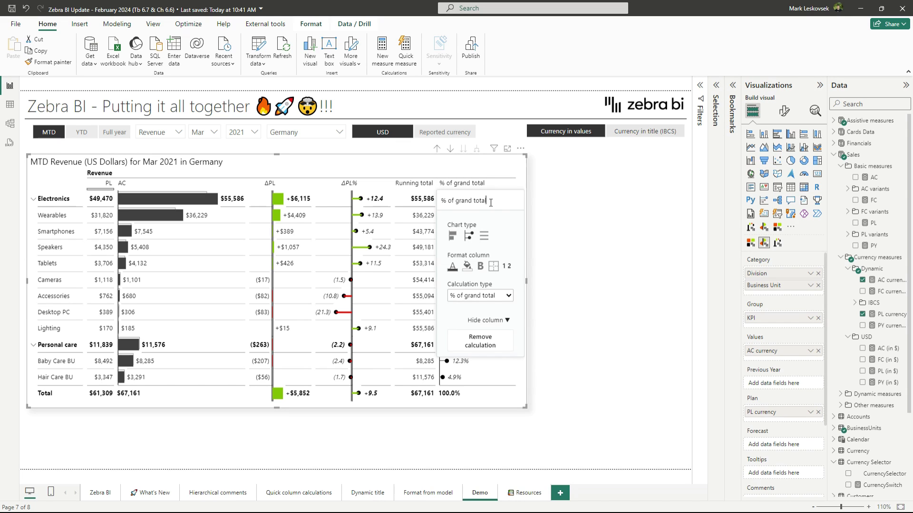
left_click_drag(487, 200, 461, 201)
type("GT")
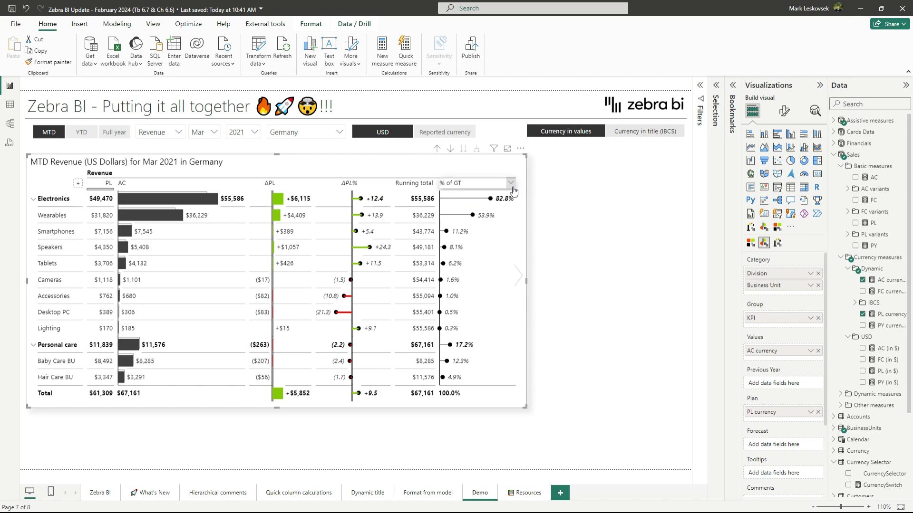
Step: Give the % of GT column a light grey background fill and copy its colour value
left_click(466, 266)
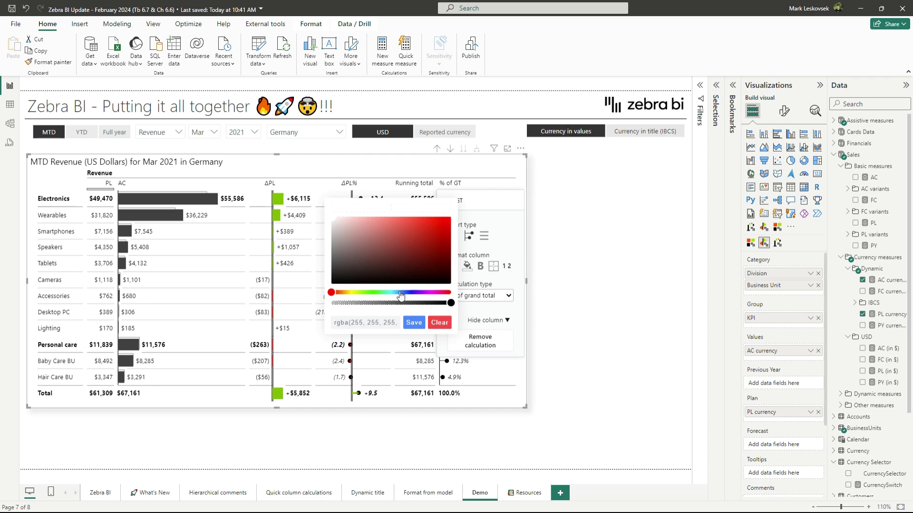
left_click(332, 226)
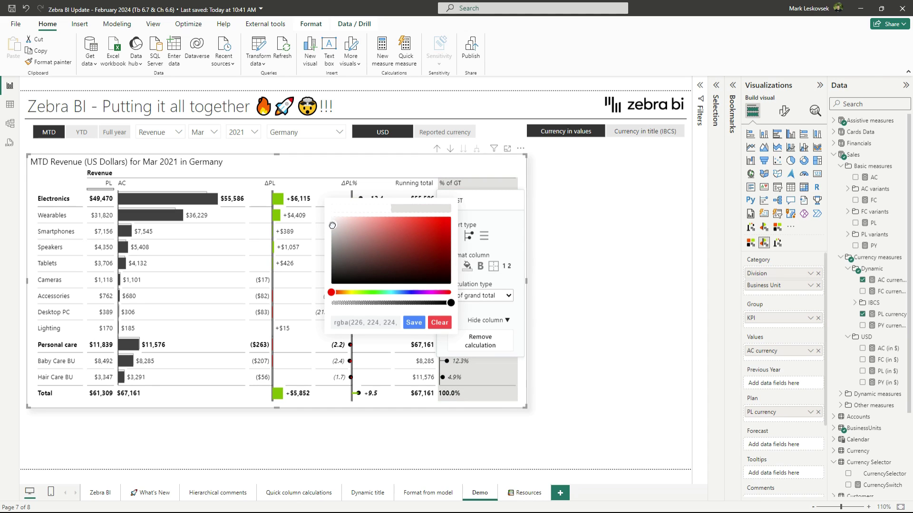
left_click_drag(328, 225, 329, 223)
left_click(374, 318)
left_click(414, 323)
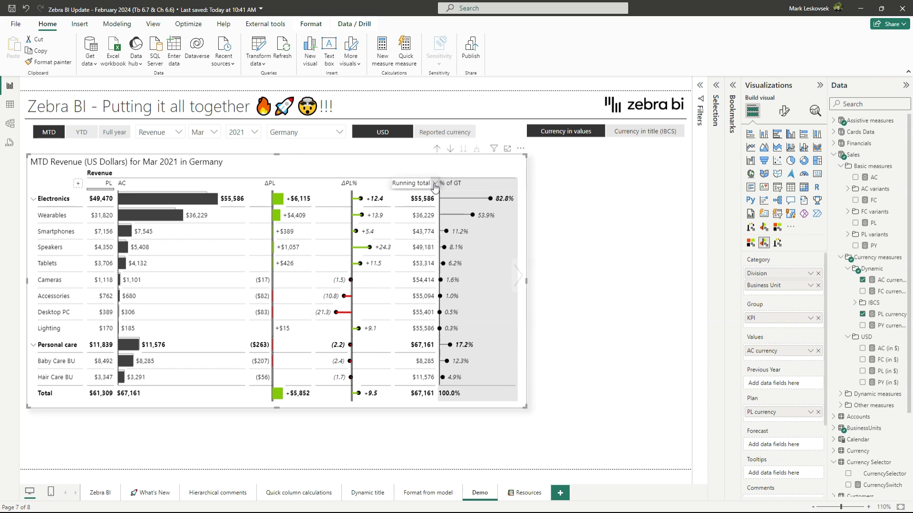
Step: Apply the same pasted light grey fill to the Running total column
left_click(434, 186)
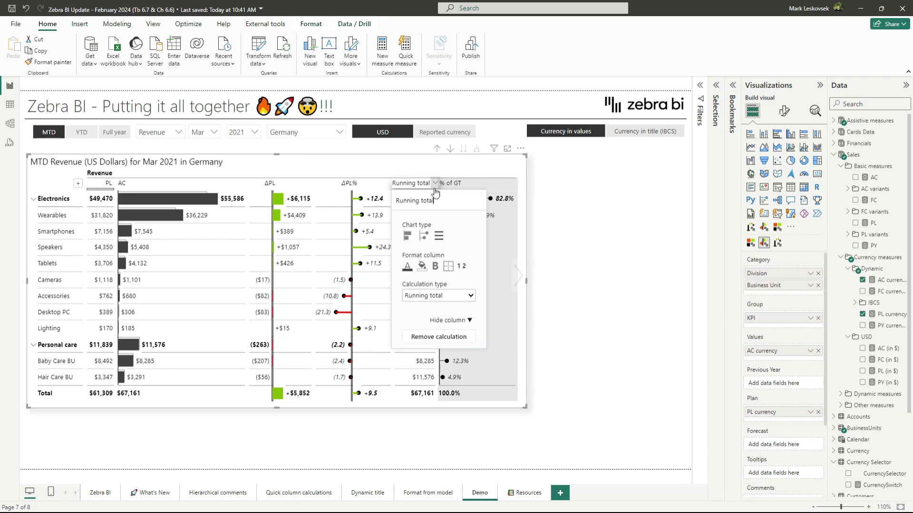
left_click(422, 266)
left_click(320, 322)
key("ctrl+v")
left_click(368, 323)
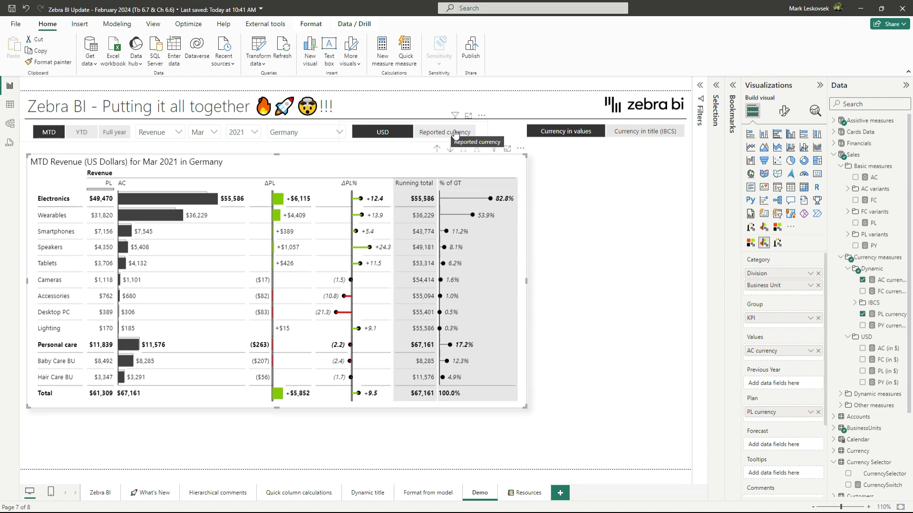
left_click(392, 135)
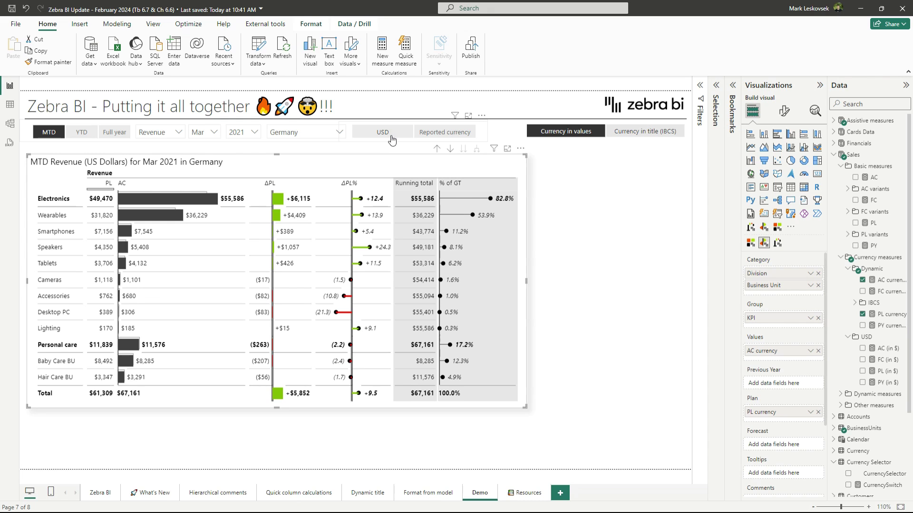
left_click(392, 139)
mouse_move(154, 238)
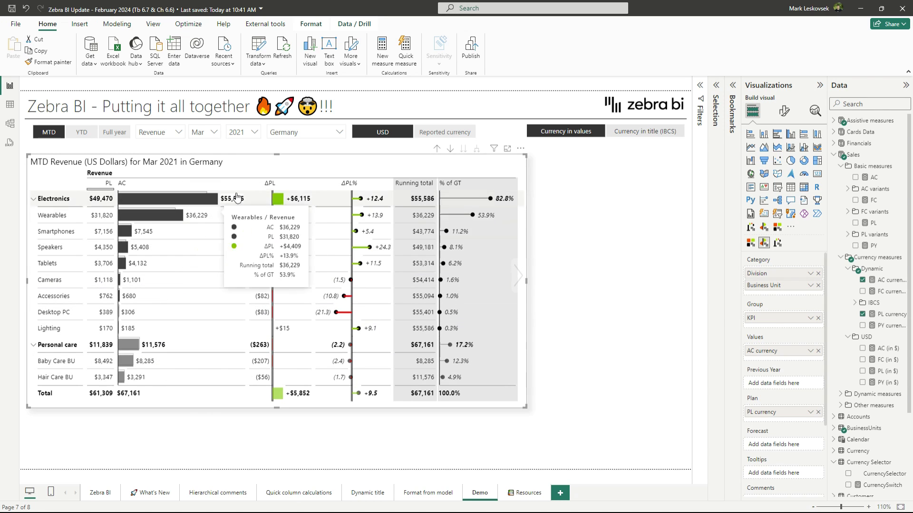
Step: Switch the table's data label units to Auto, then back to PowerBI
left_click(782, 114)
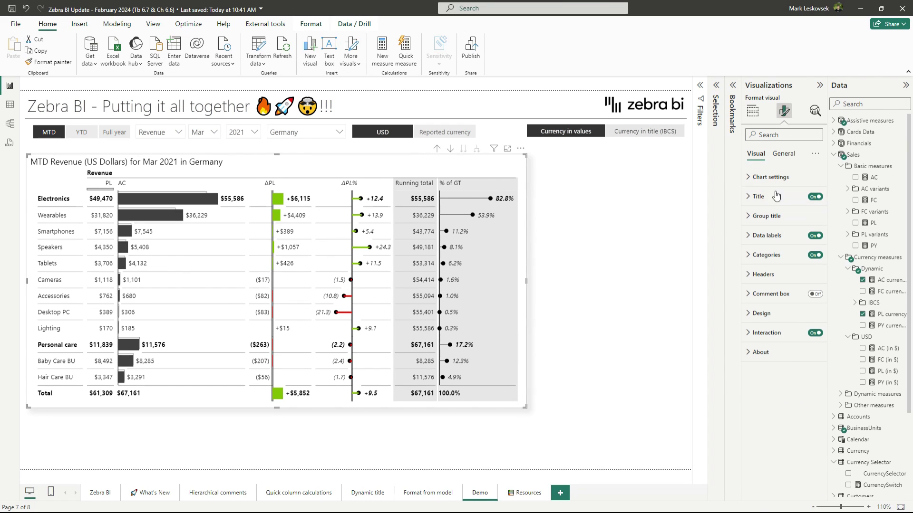
left_click(775, 235)
left_click(777, 292)
left_click(759, 303)
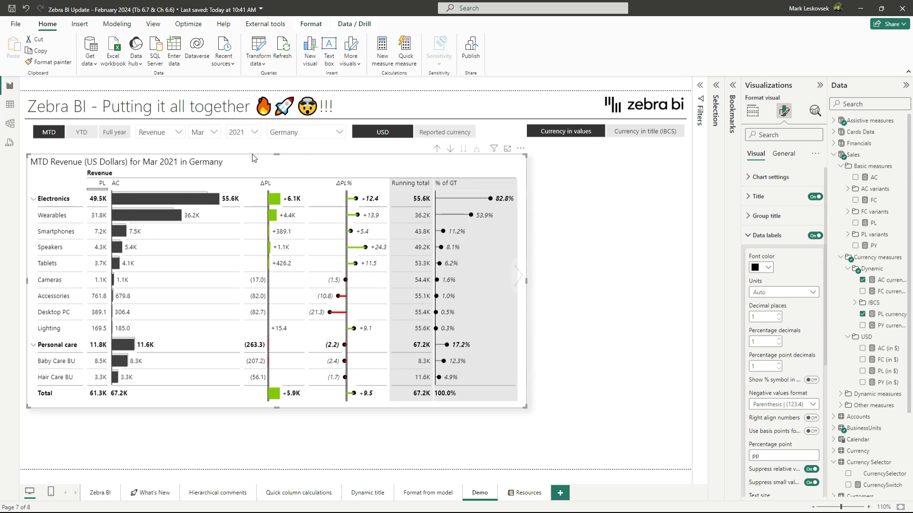
left_click(768, 293)
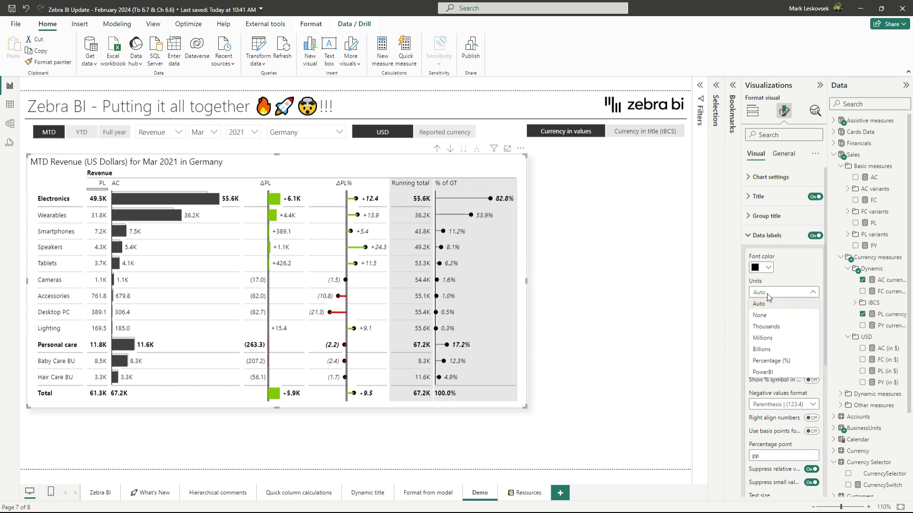
left_click(771, 373)
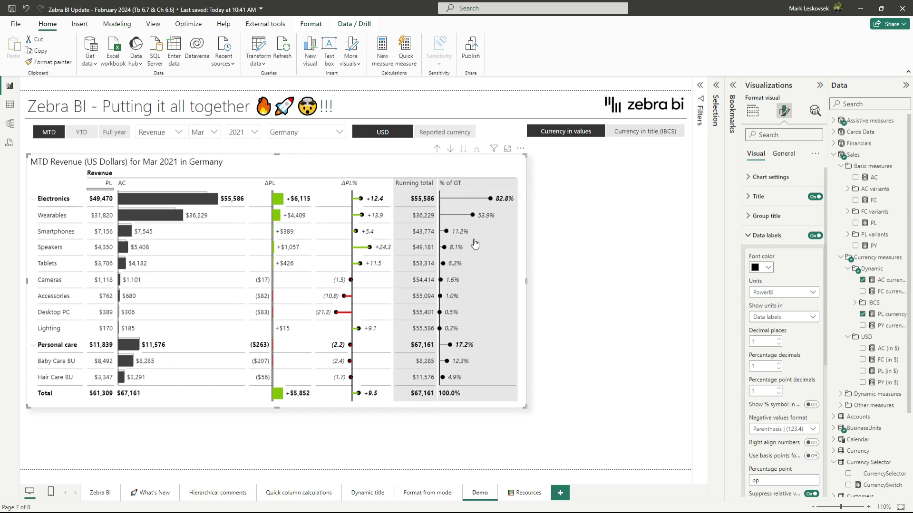
Step: Enable Currency in title (IBCS), check Reported currency in Euros, then return to US Dollars
left_click(654, 135)
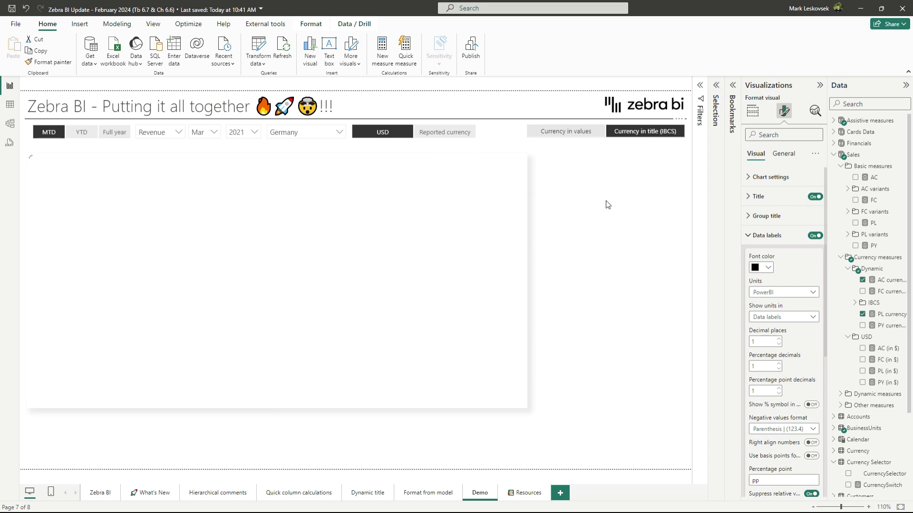
left_click(648, 136)
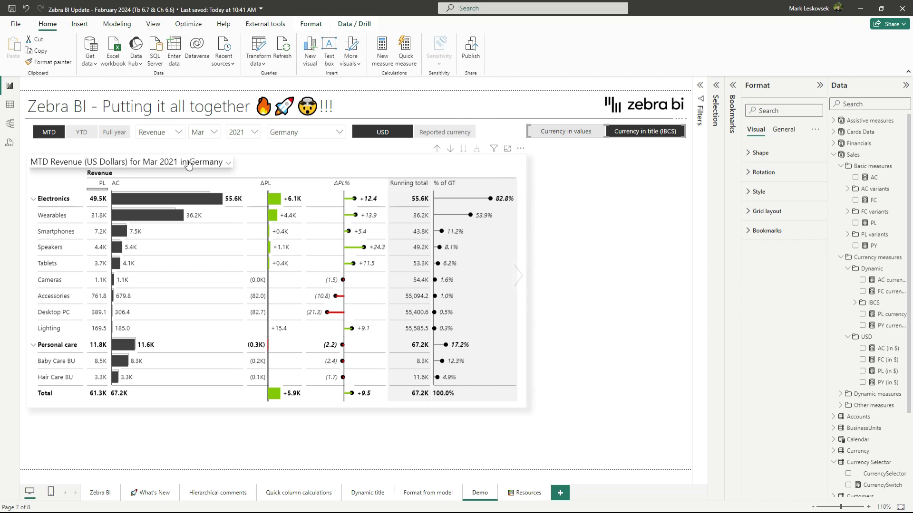
left_click(446, 135)
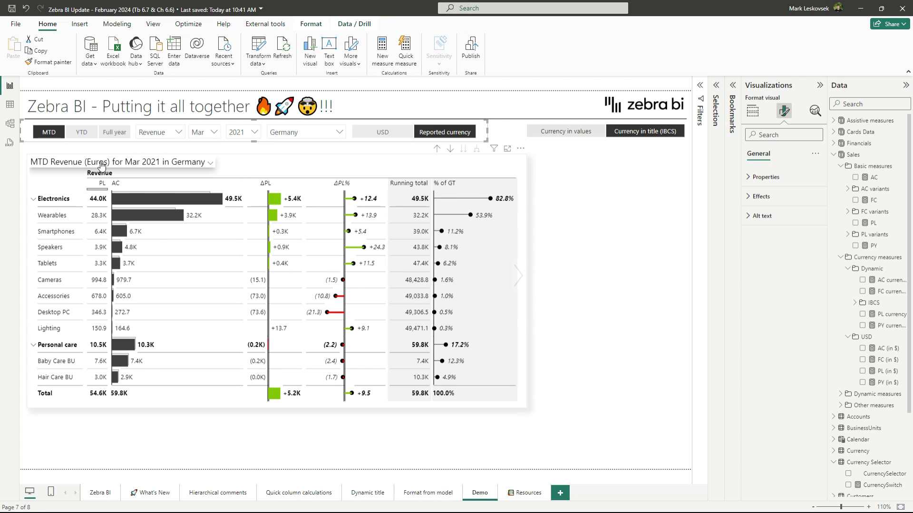
left_click(392, 134)
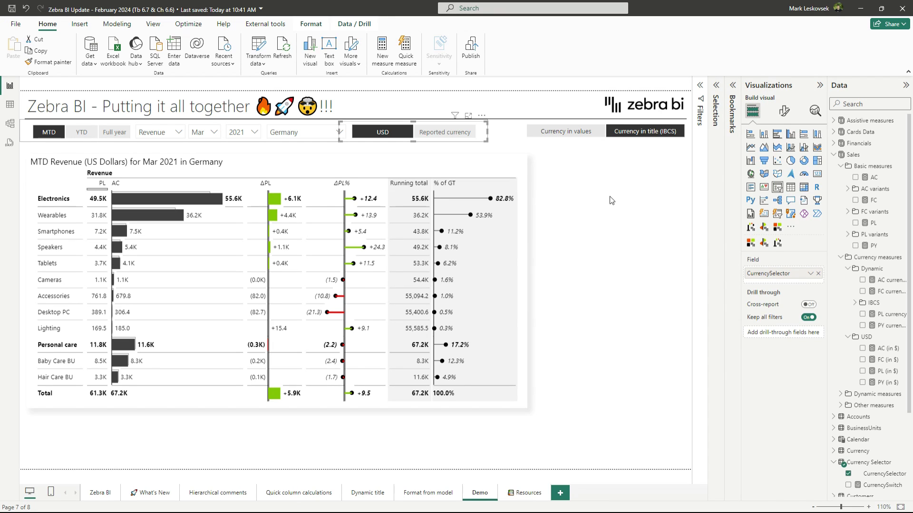
Step: Show the AC measure's Format expression in the formula bar, expanded to full size
left_click(870, 180)
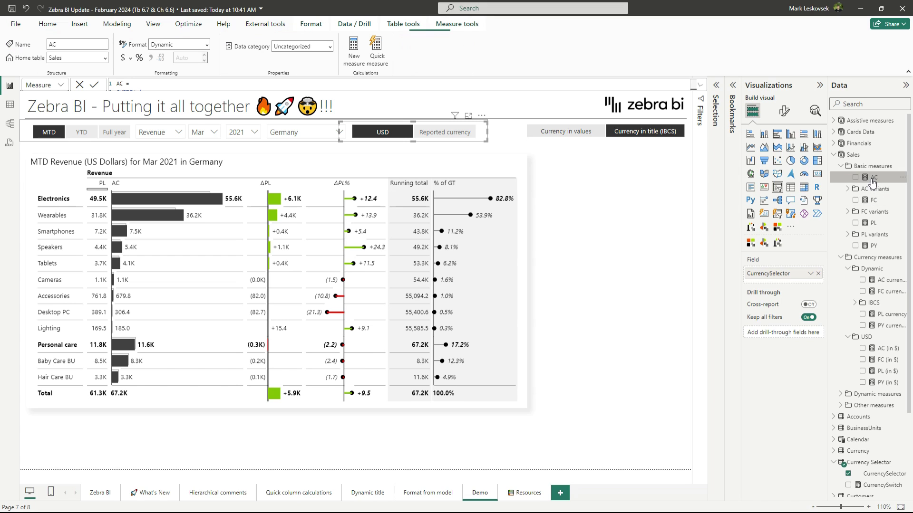
left_click(404, 155)
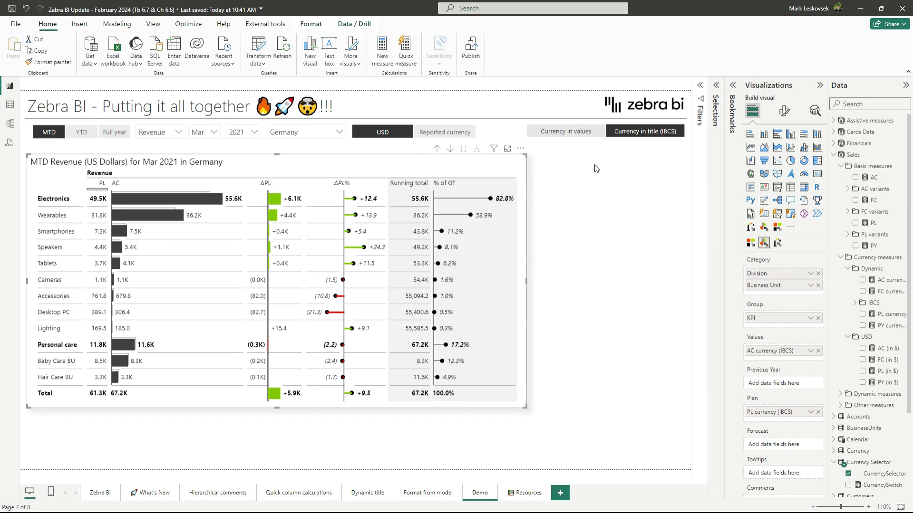
left_click(875, 178)
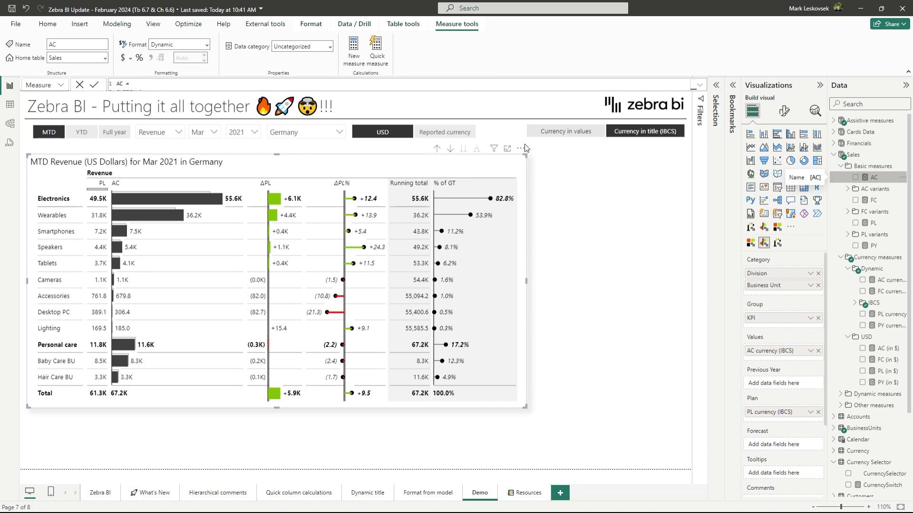
left_click(38, 85)
left_click(47, 109)
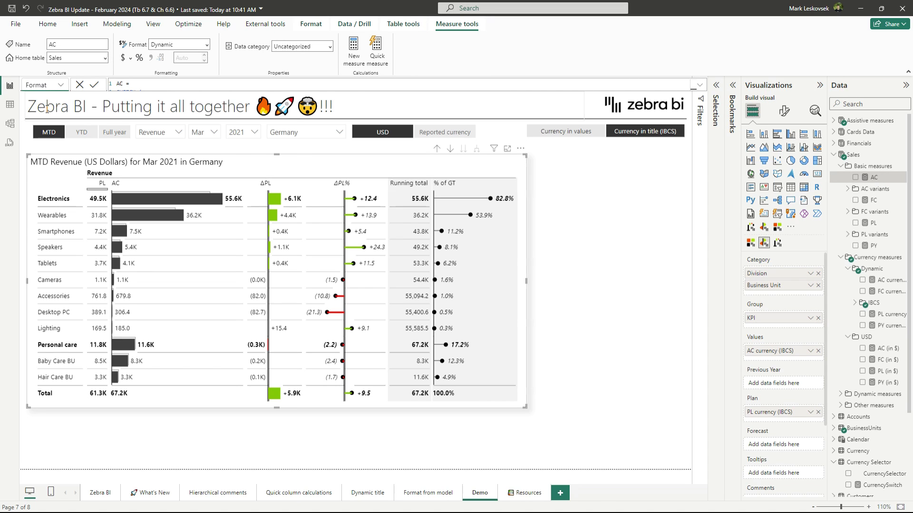
left_click(699, 86)
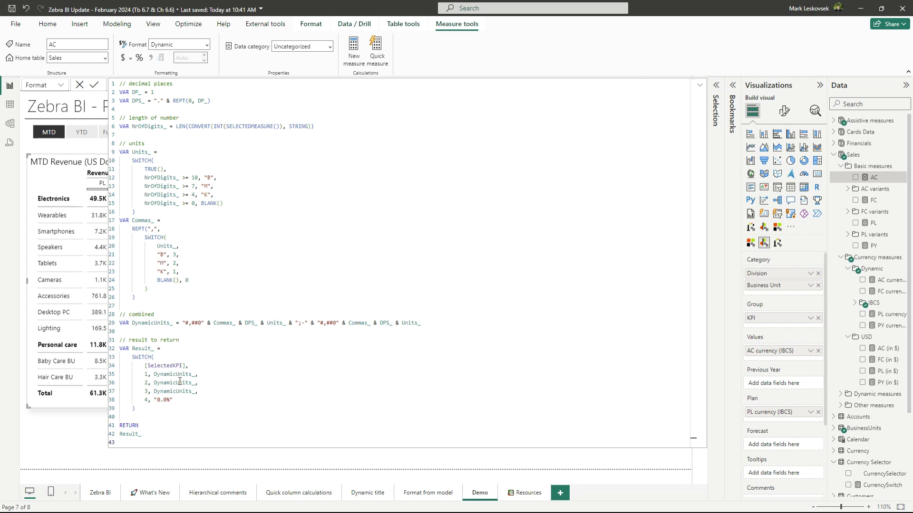
Step: Collapse the format-string editor, then switch the KPI slicer to GP % and back to Revenue
left_click(699, 85)
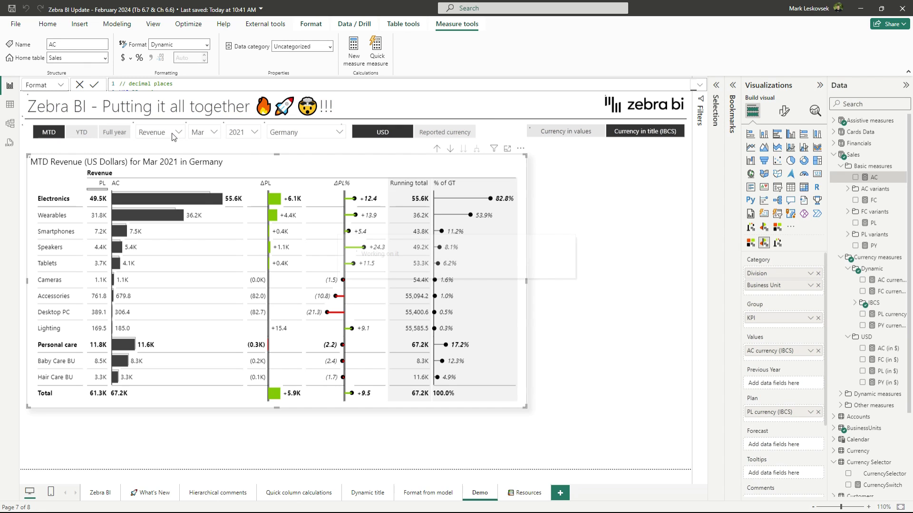
left_click(175, 132)
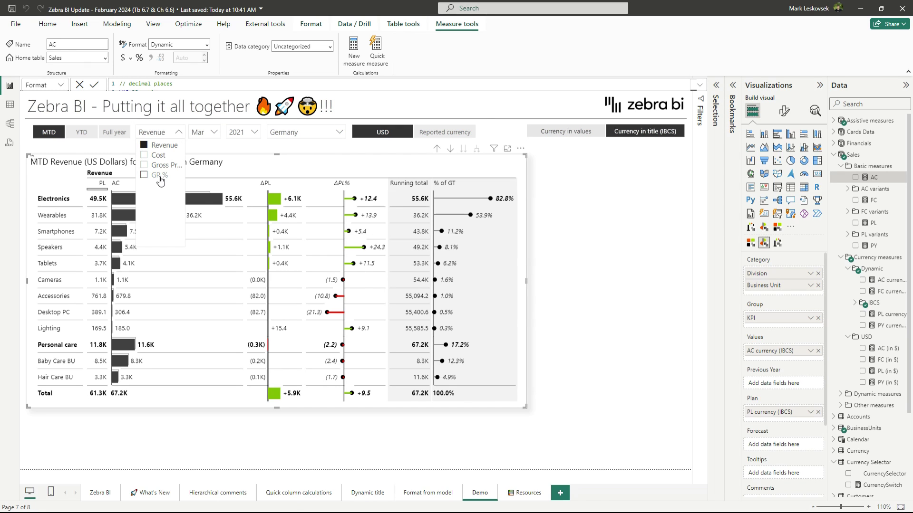
left_click(159, 176)
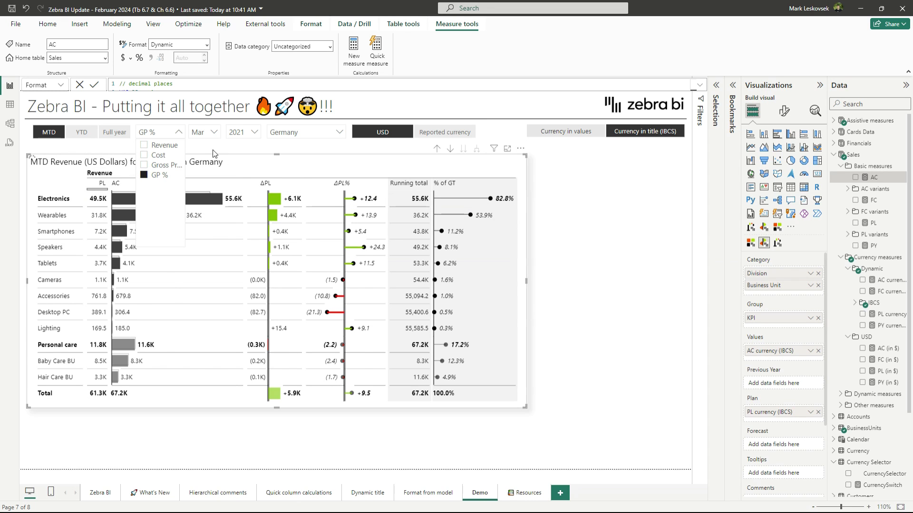
left_click(180, 135)
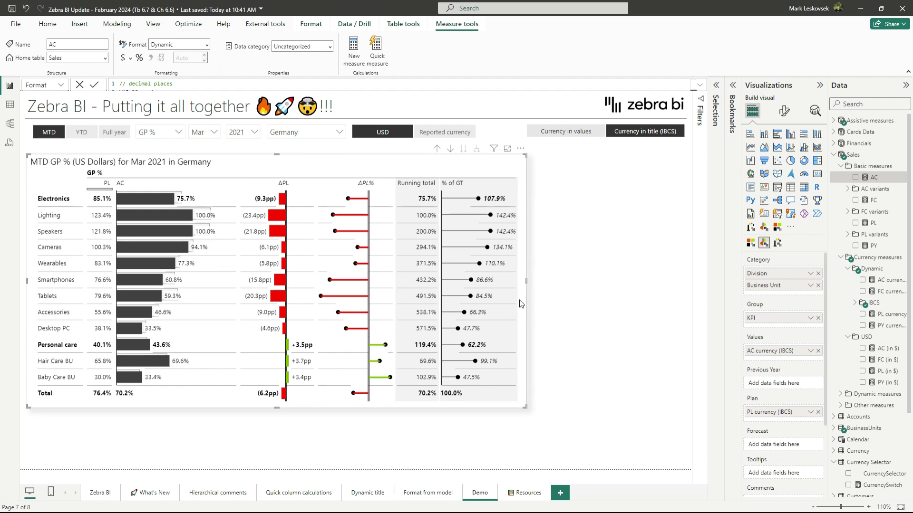
left_click(163, 133)
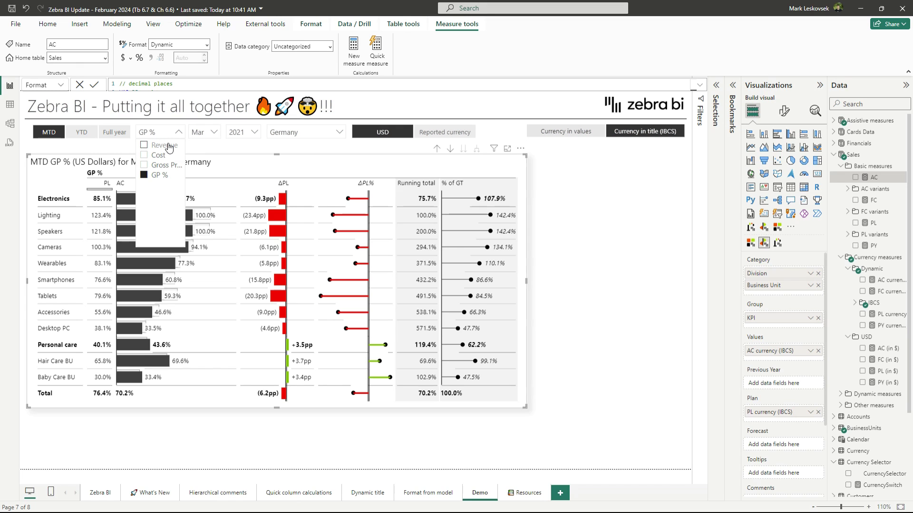
left_click(170, 146)
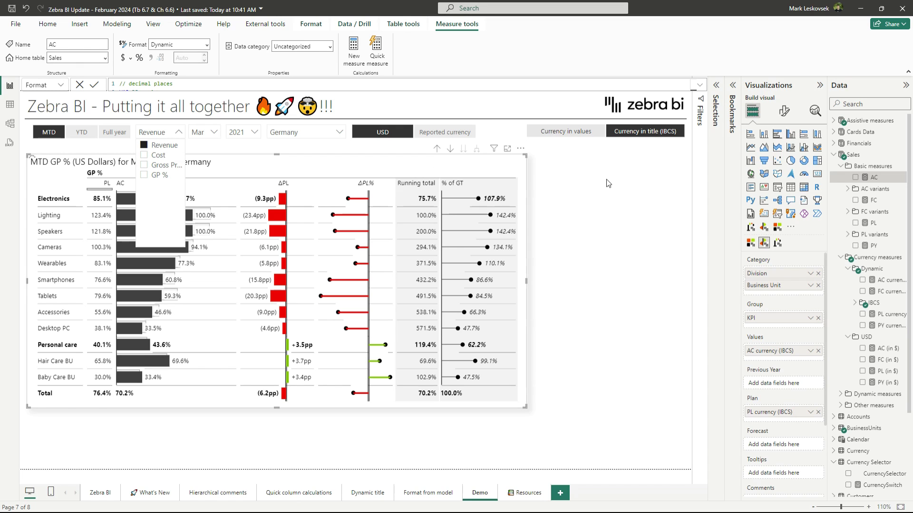